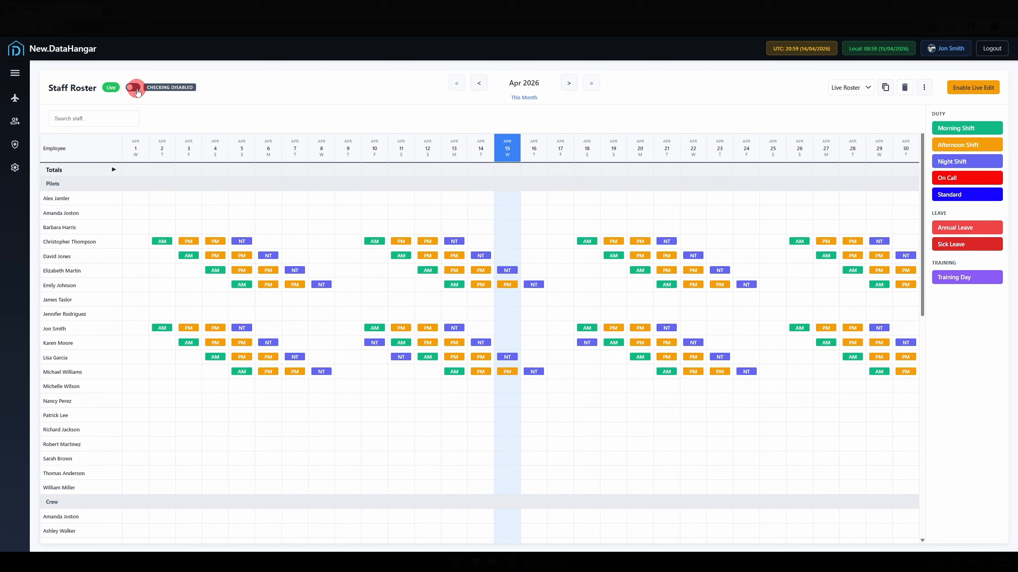
Enable rule checking on the live roster, review the violation details for the pilot flagged on 11 April, and disable checking again
left_click(135, 88)
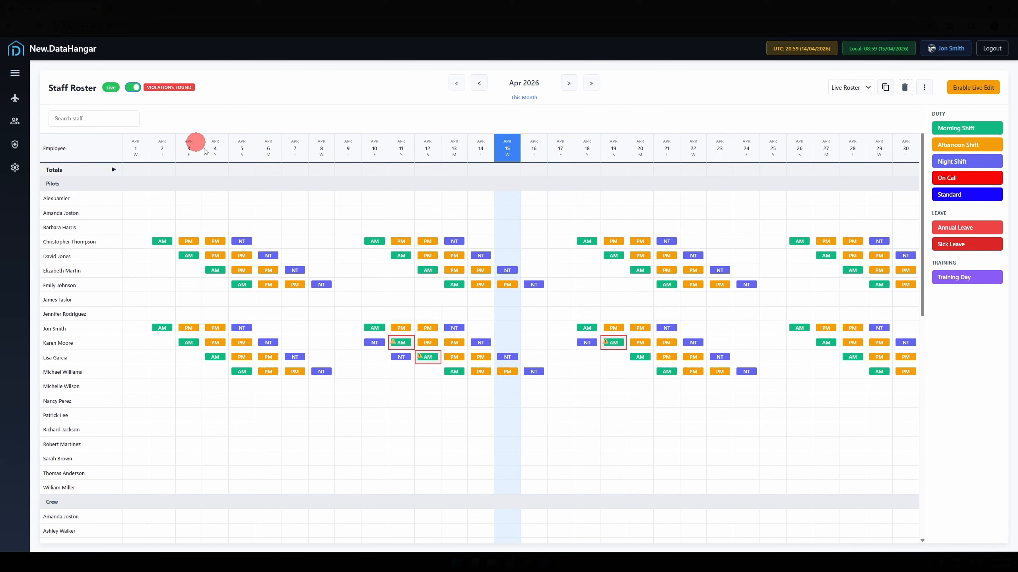
left_click(397, 343)
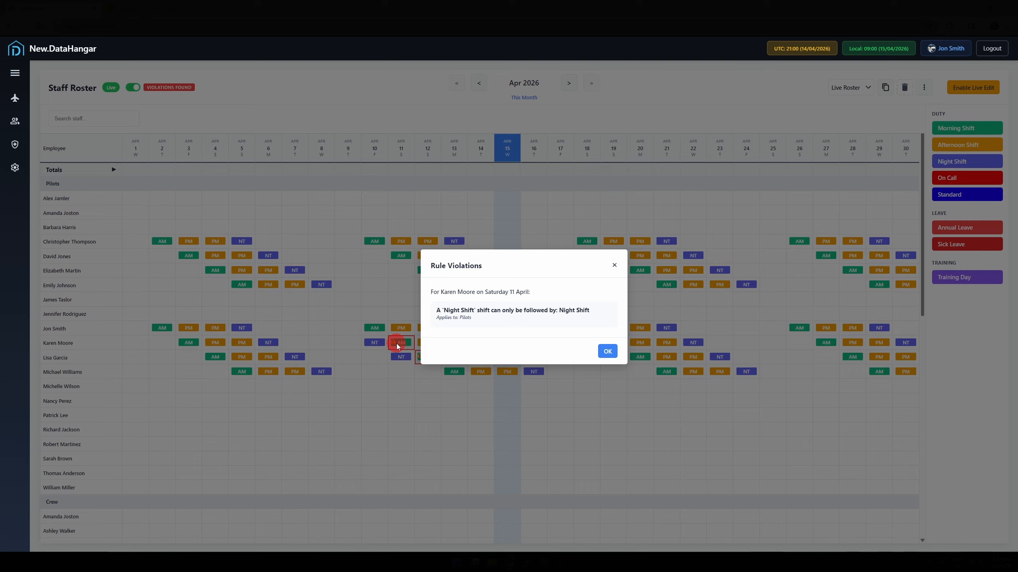
left_click(607, 352)
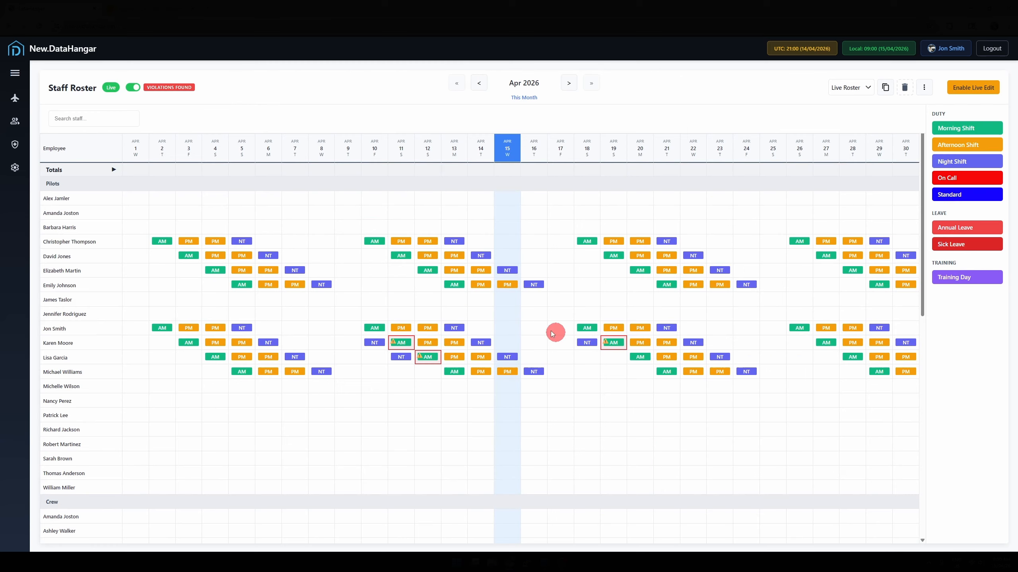
left_click(140, 91)
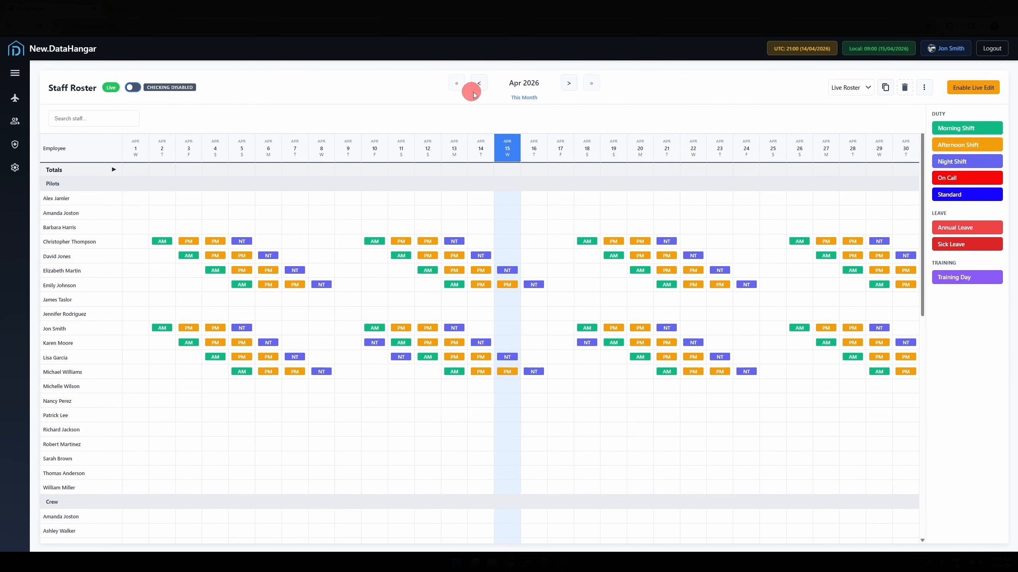
Browse the live roster back to February 2026 and across the half-month views, and return to the current month
left_click(479, 84)
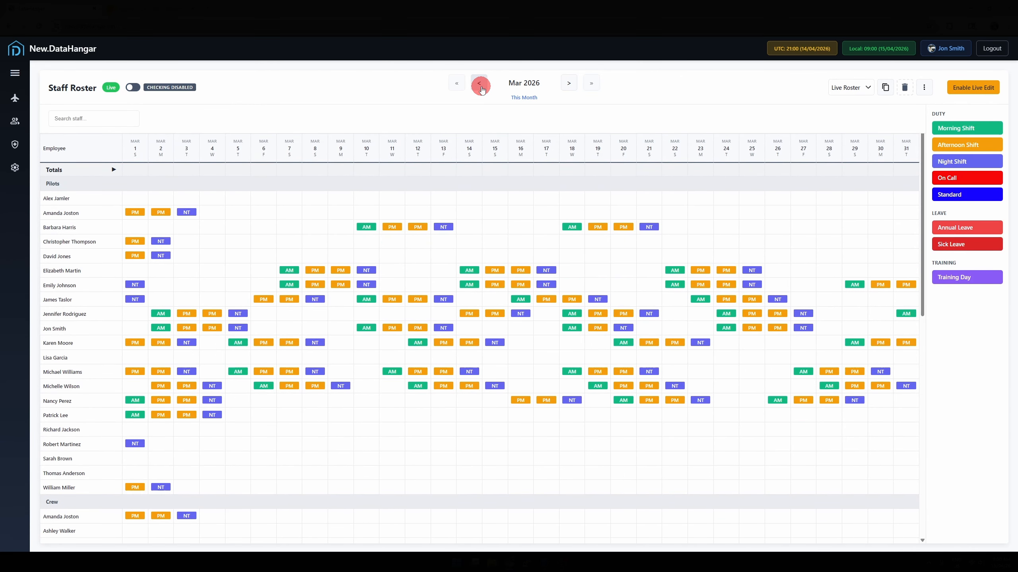
left_click(480, 85)
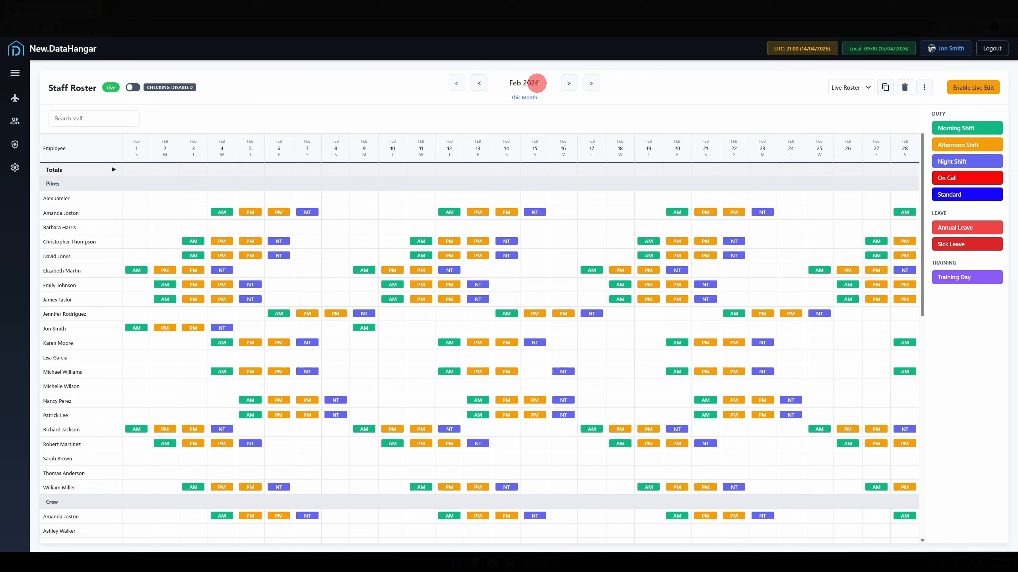
left_click(566, 87)
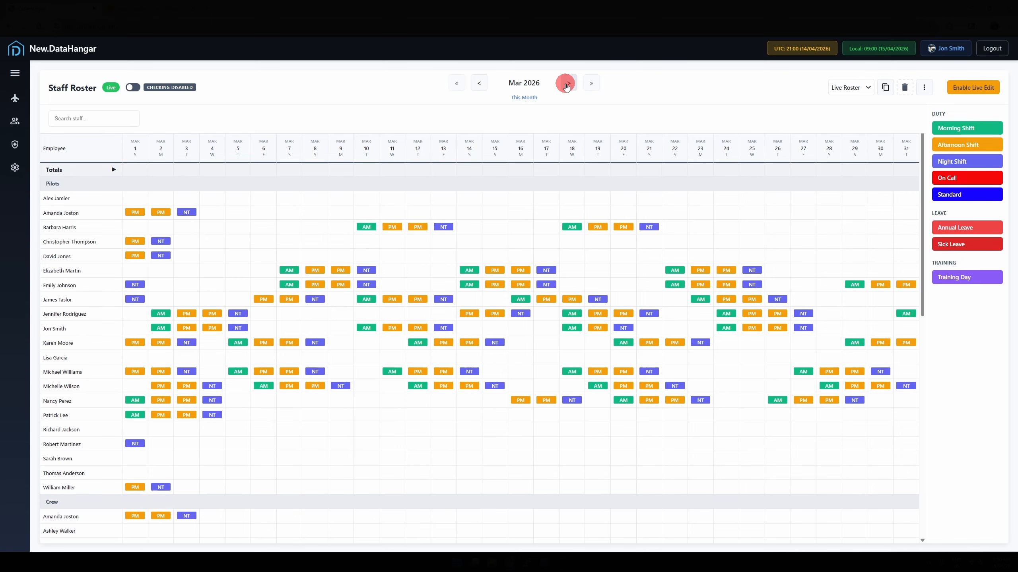
left_click(566, 87)
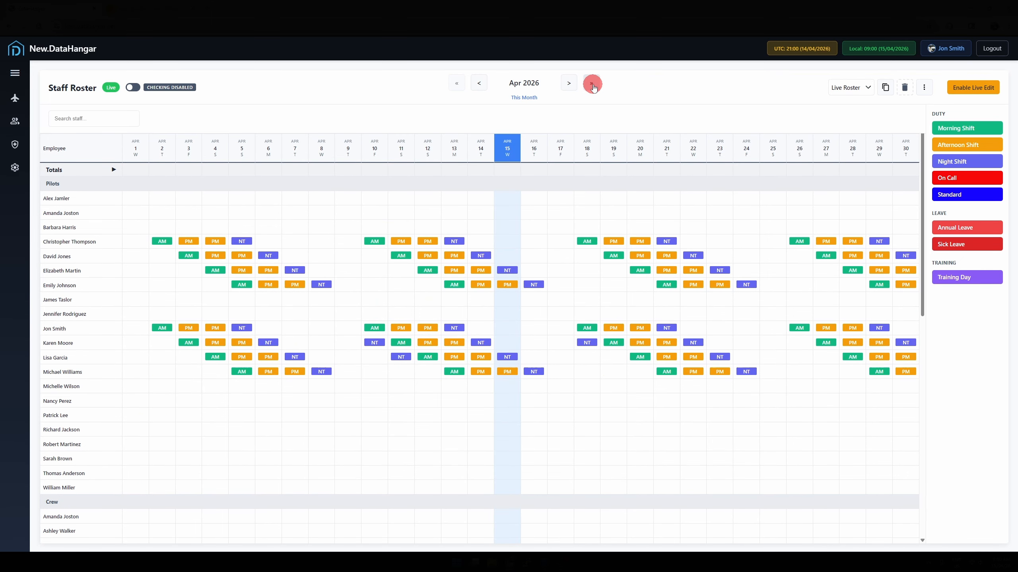
left_click(593, 84)
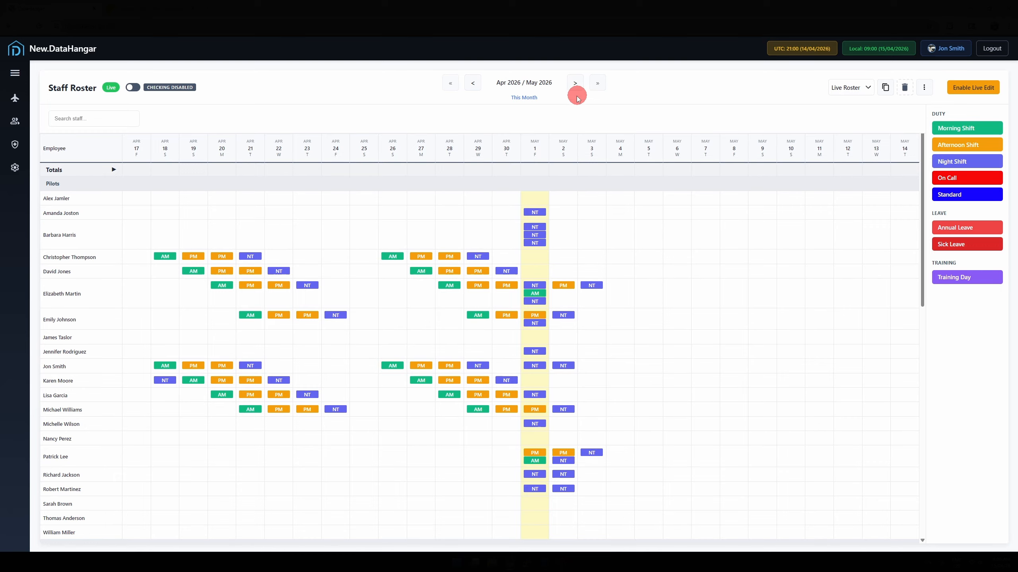
left_click(450, 86)
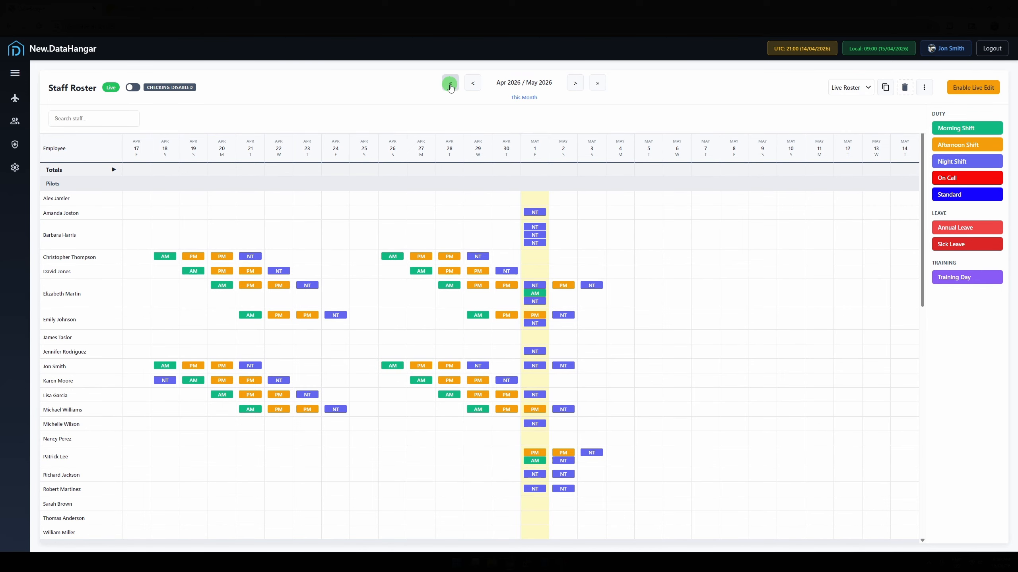
left_click(450, 86)
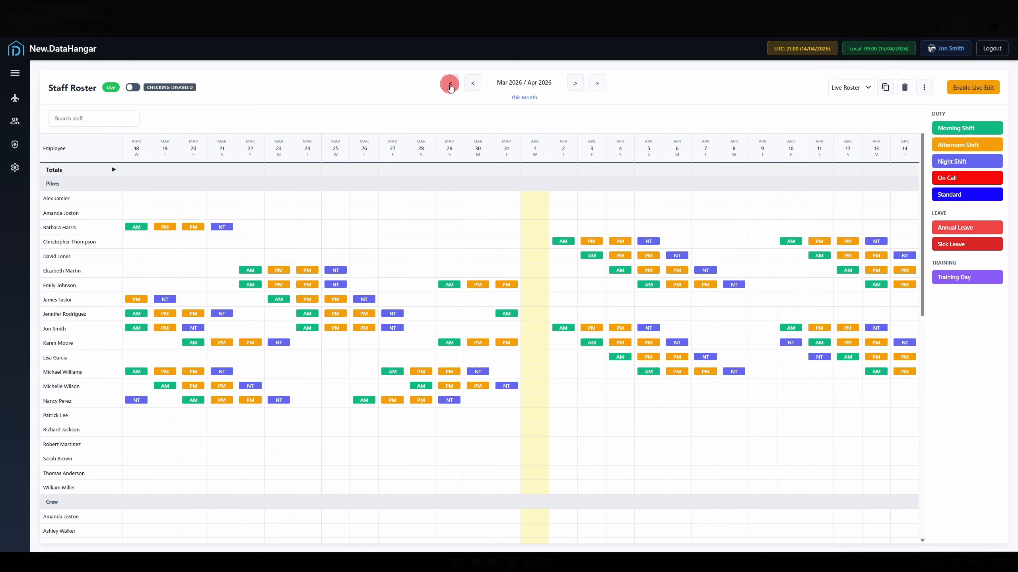
left_click(523, 99)
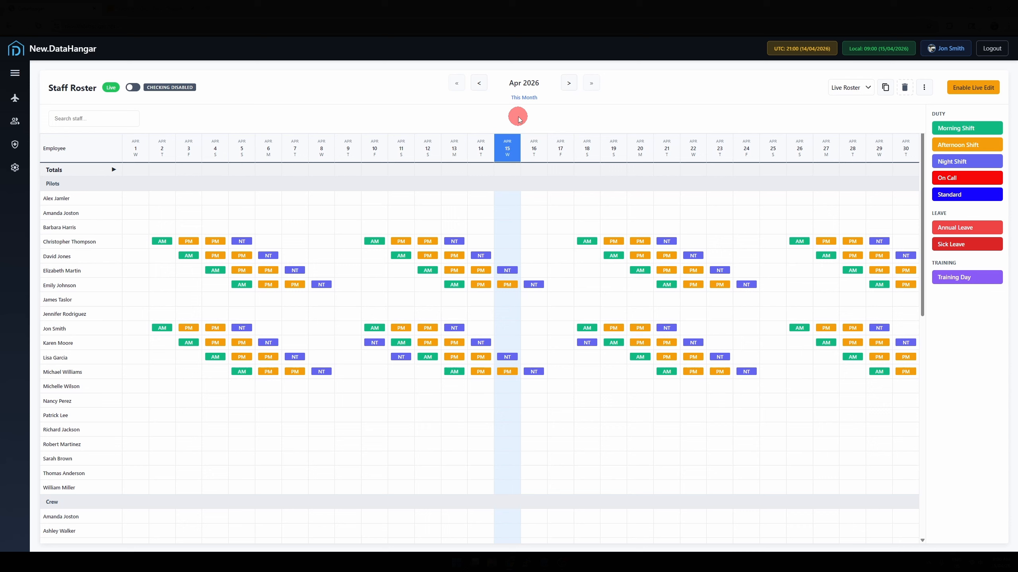
Compare the April 2026 schedules by switching between New Draft 1 and the Live Roster, finishing on the Live Roster
left_click(849, 88)
left_click(851, 113)
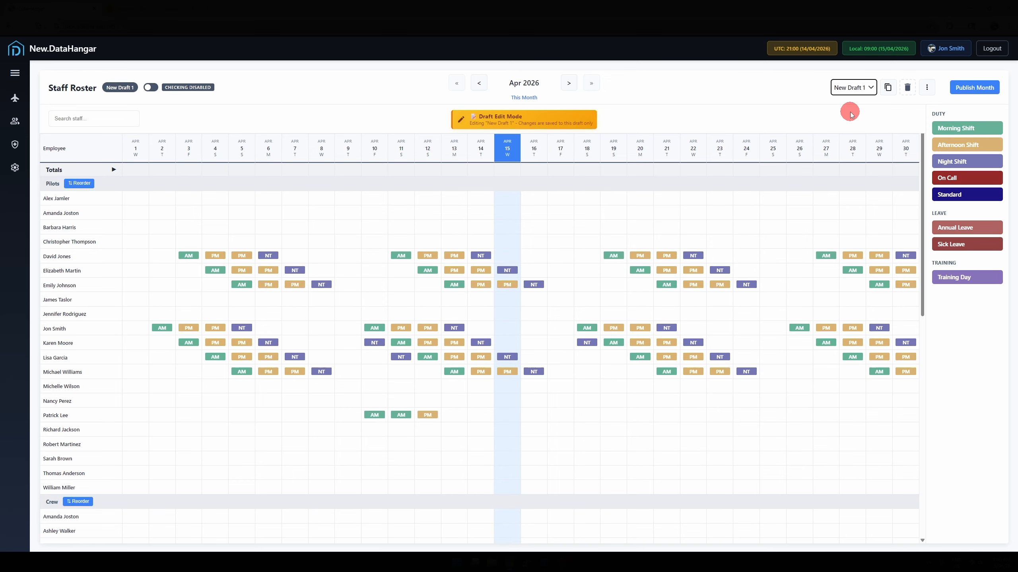
left_click(852, 90)
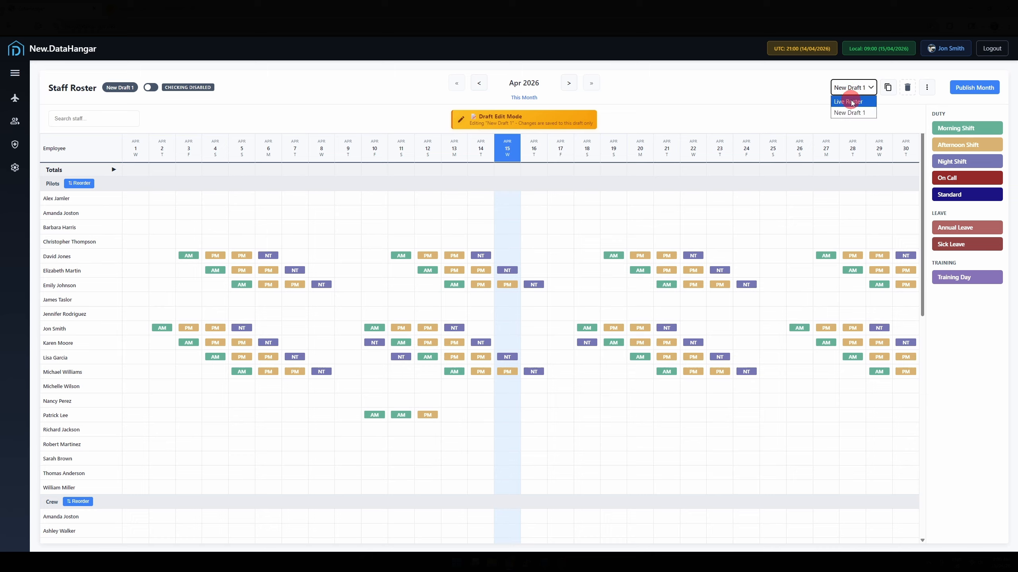
left_click(851, 102)
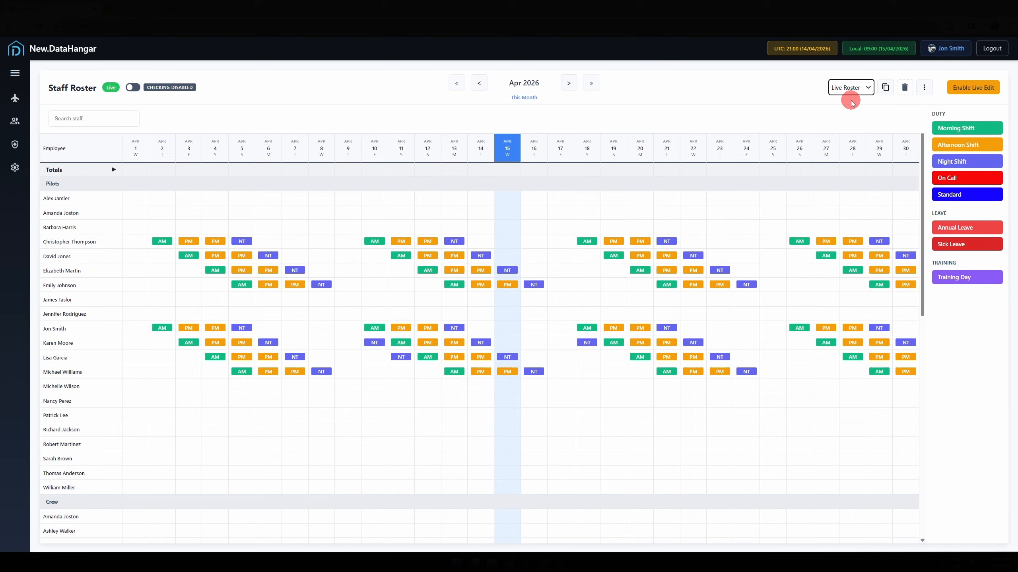
left_click(850, 90)
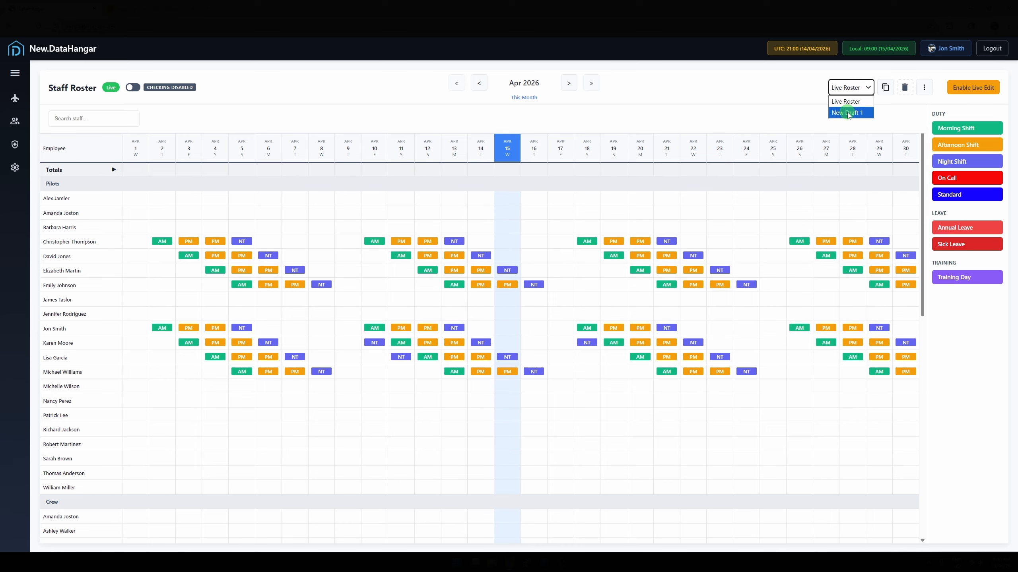
left_click(847, 113)
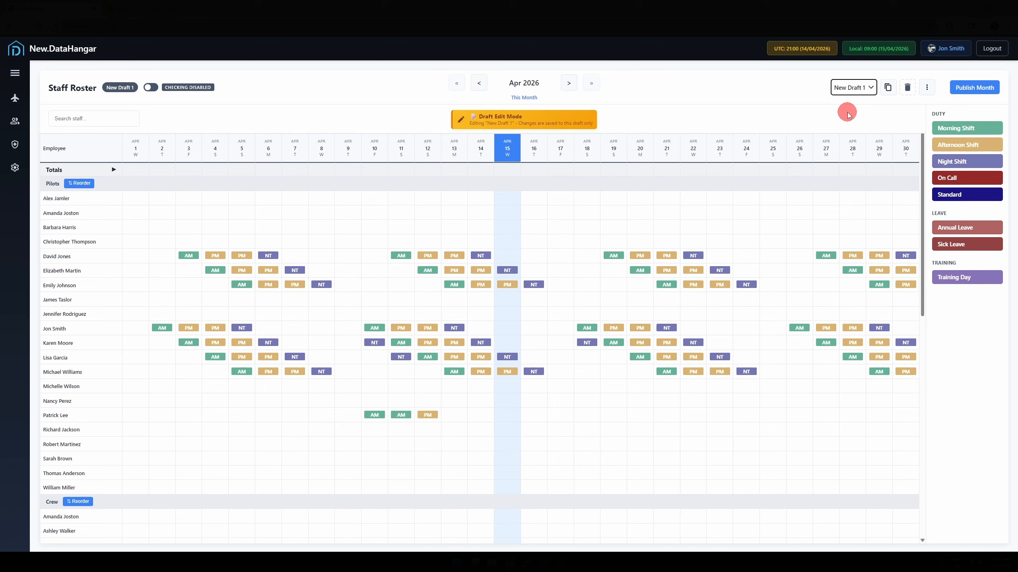
left_click(850, 92)
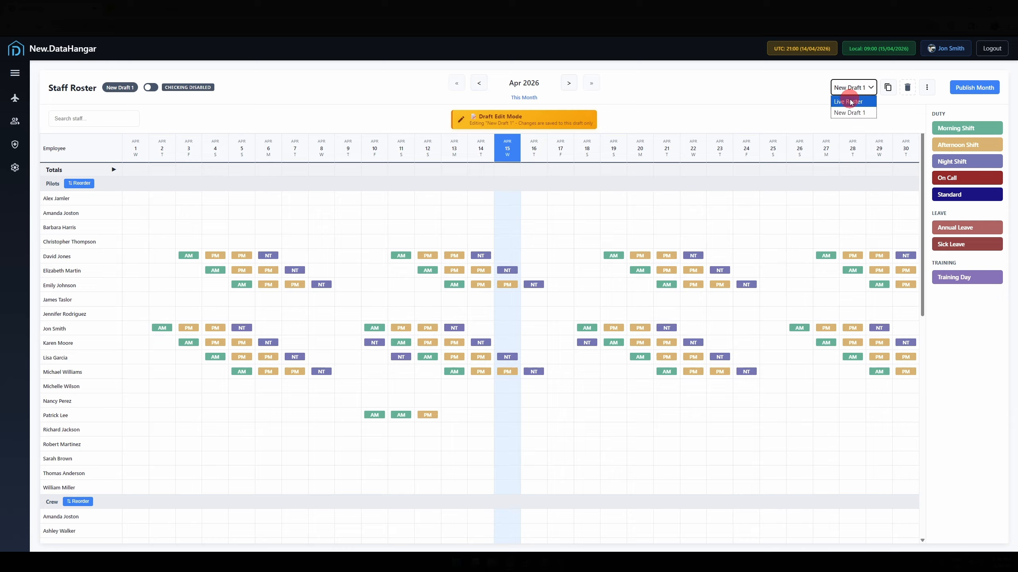
left_click(851, 102)
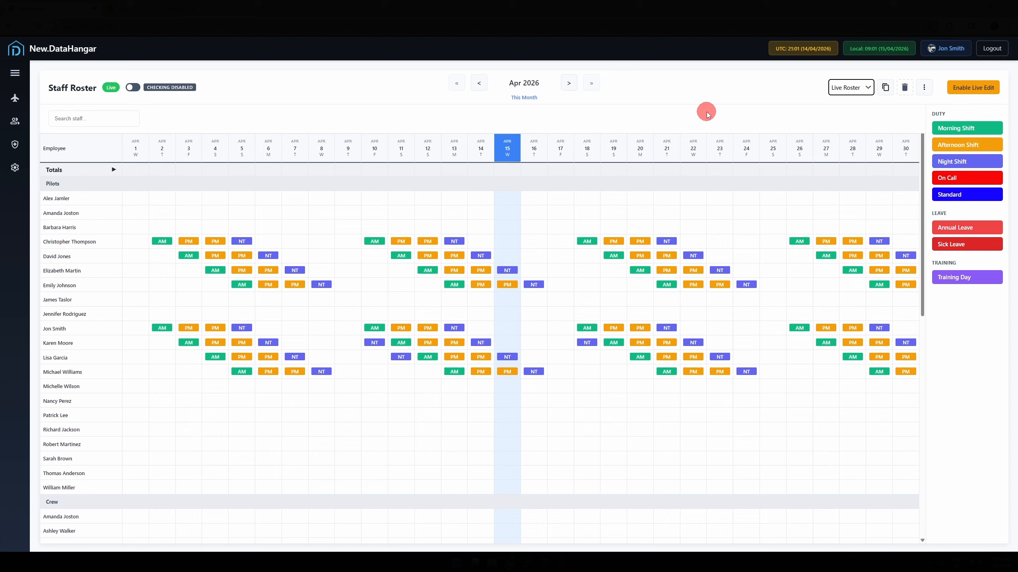
Enable editing of the live roster and confirm the temporary editing access
left_click(965, 89)
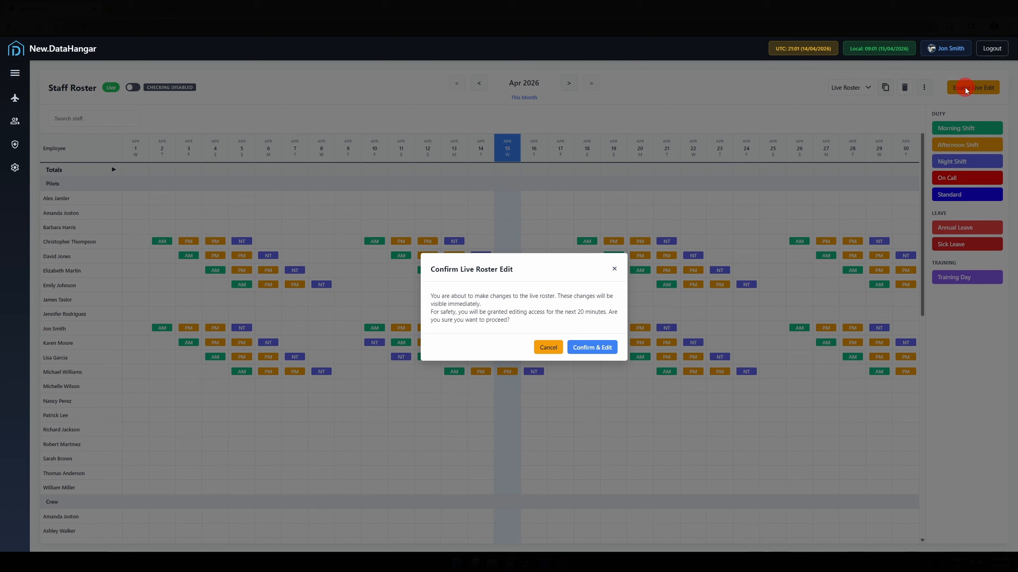
left_click(595, 347)
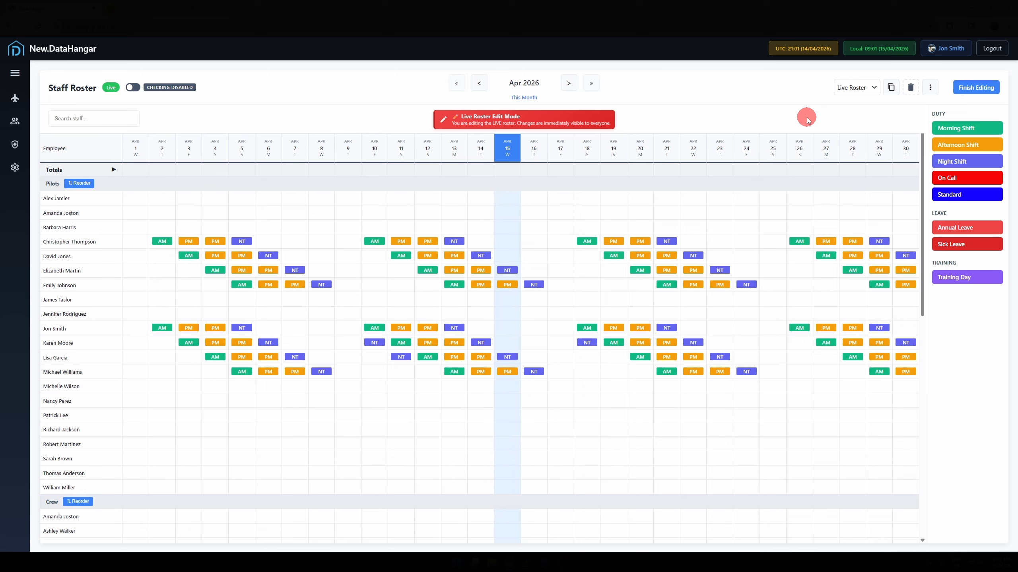
In New Draft 1, assign the second listed pilot Morning Shifts on 14, 15 and 16 April, plus an Afternoon Shift and Sick Leave on 17 April
left_click(847, 87)
left_click(850, 108)
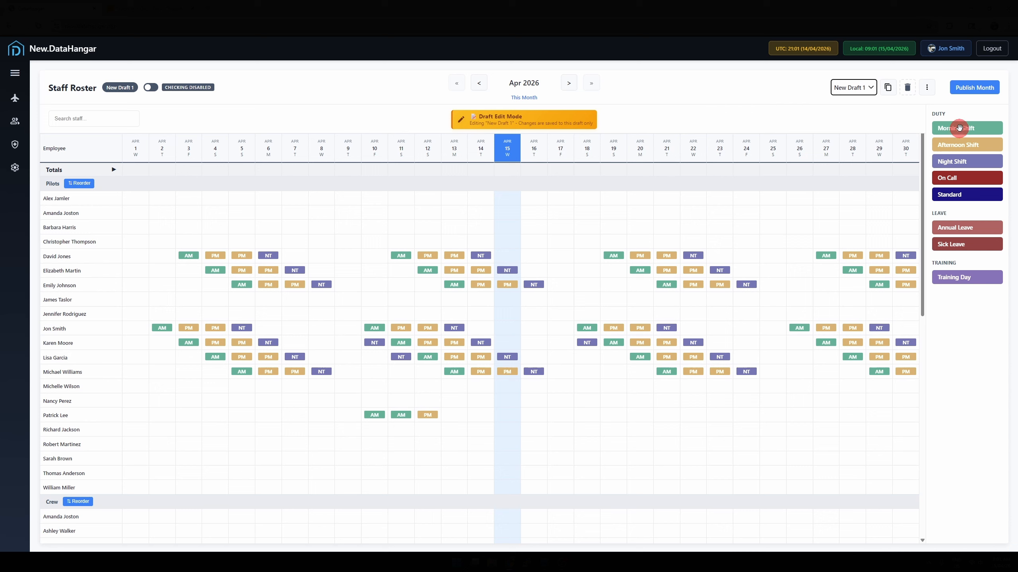
left_click_drag(958, 128, 477, 212)
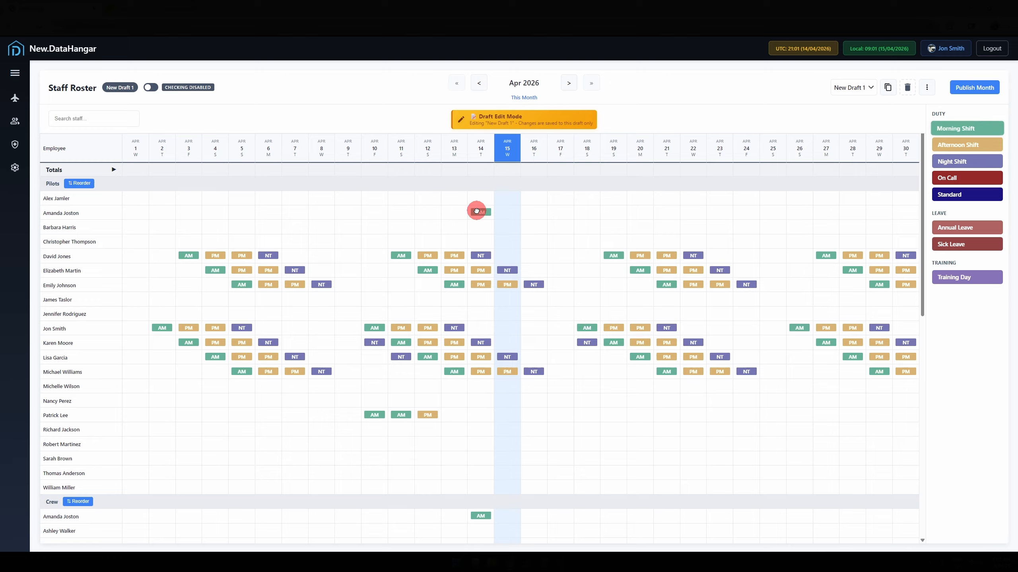
left_click_drag(939, 128, 511, 212)
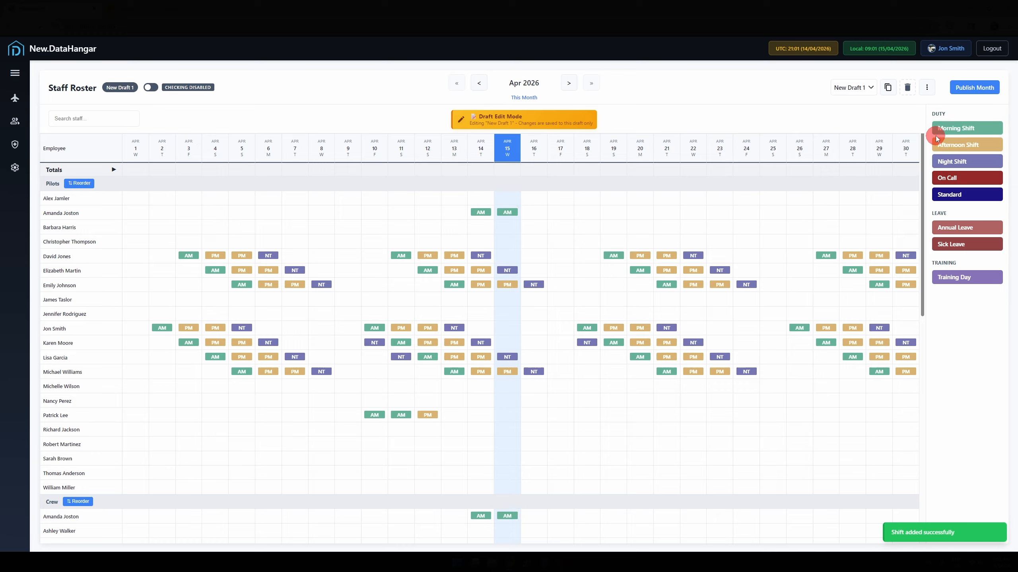
left_click_drag(935, 130, 530, 212)
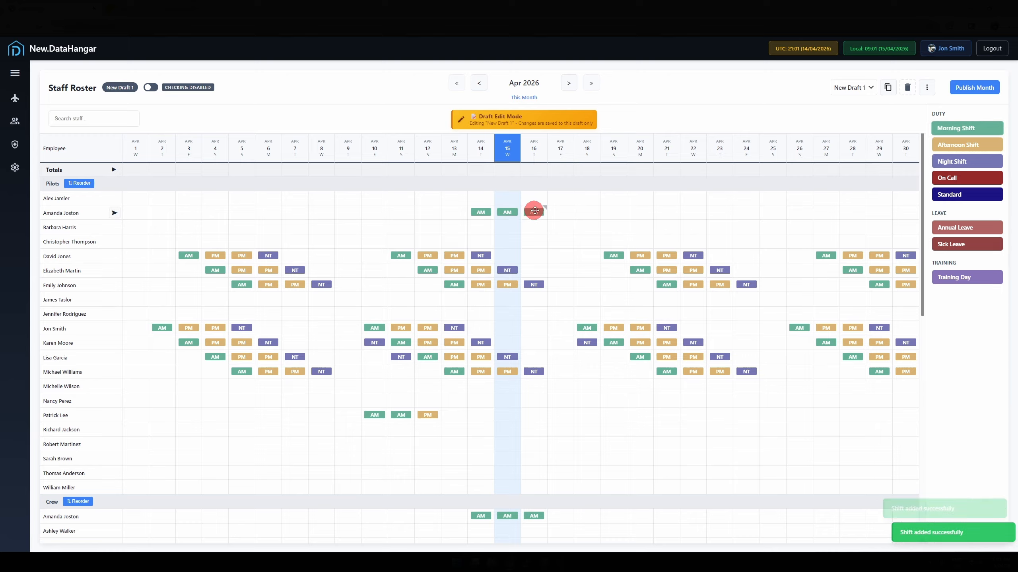
left_click_drag(944, 144, 556, 211)
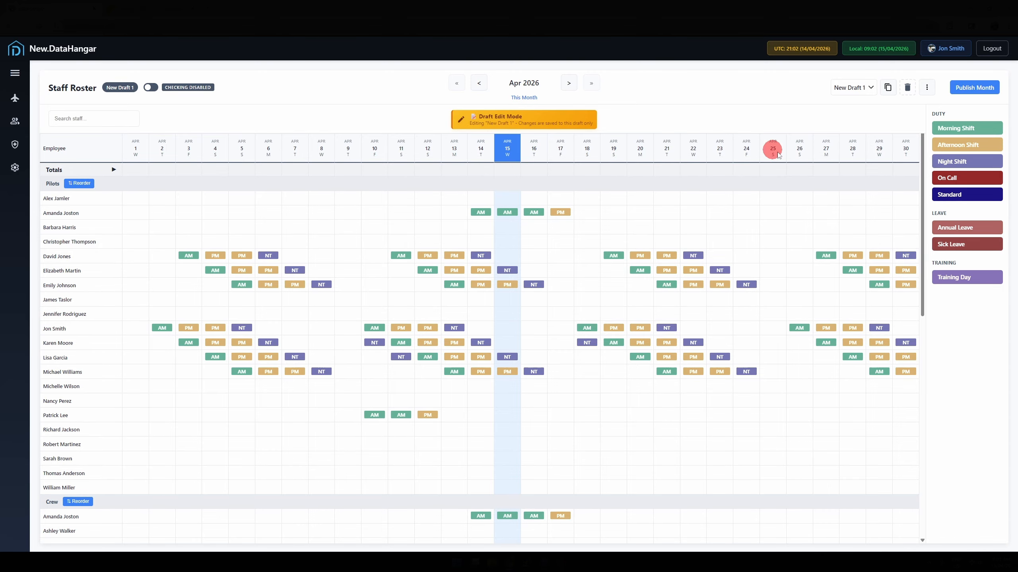
left_click_drag(945, 244, 561, 215)
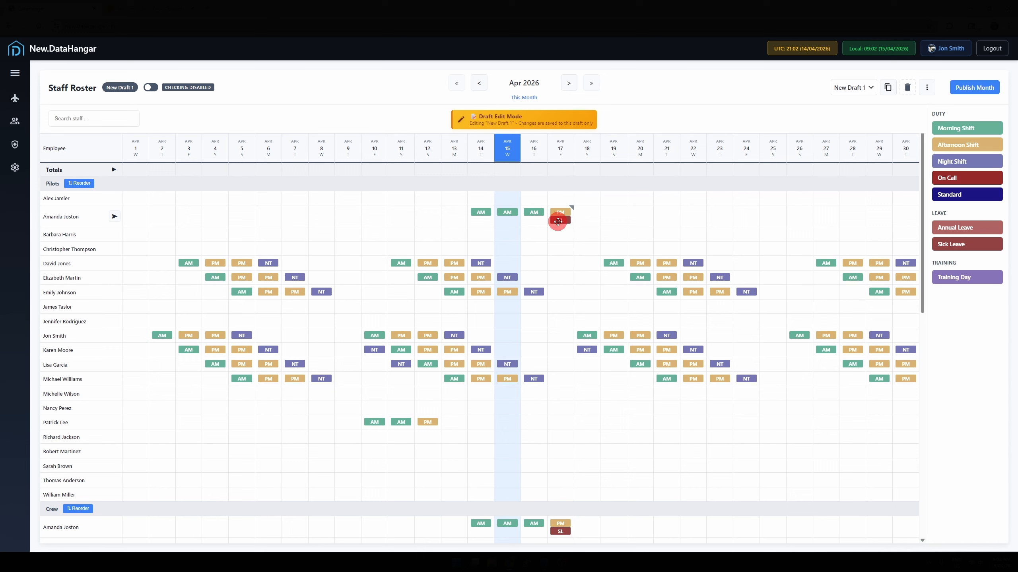
Delete the second listed pilot's Sick Leave and Afternoon Shift on 17 April and the Morning Shift on 16 April
left_click_drag(559, 222, 907, 87)
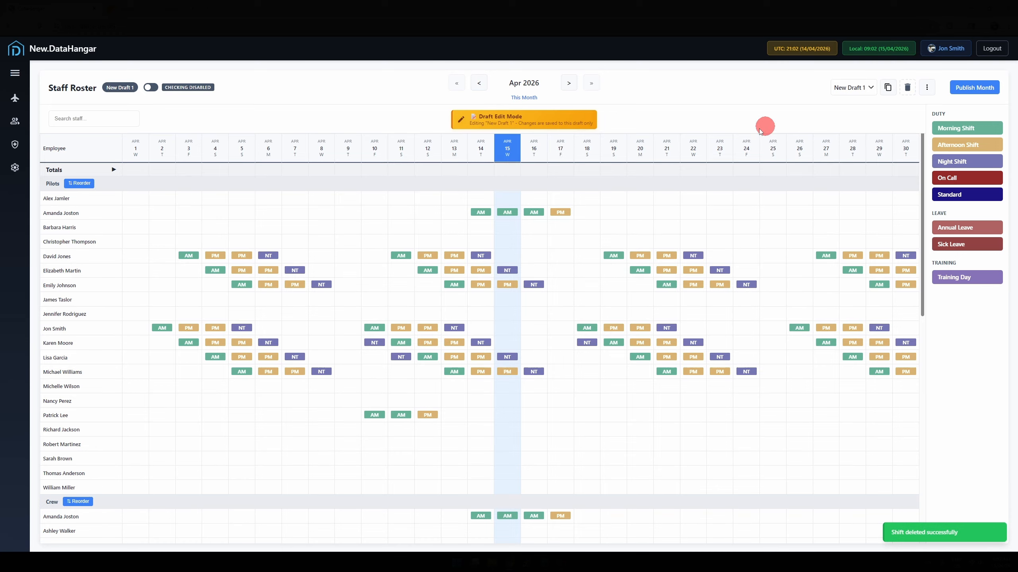
left_click_drag(561, 211, 713, 111)
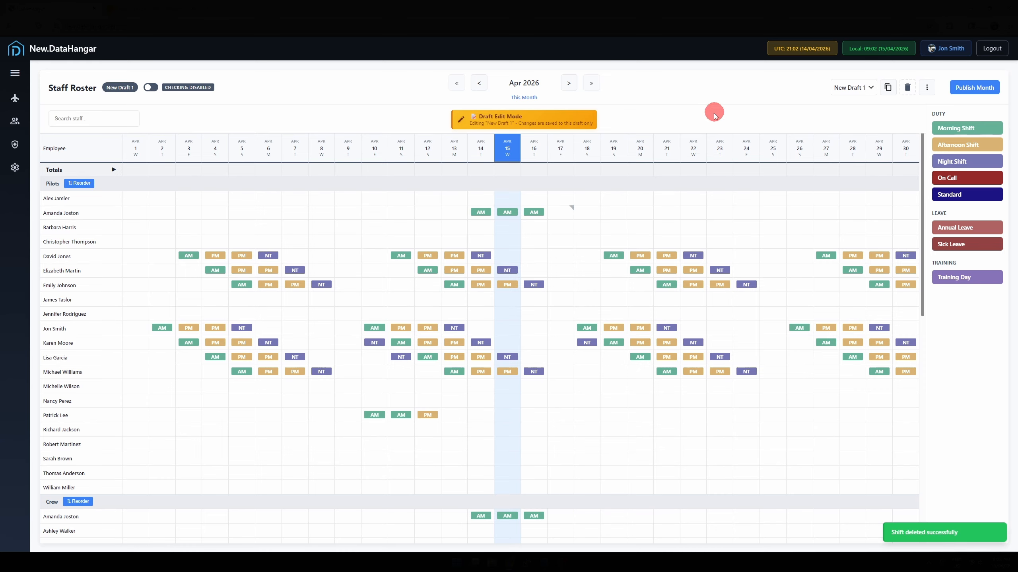
left_click_drag(534, 212, 955, 323)
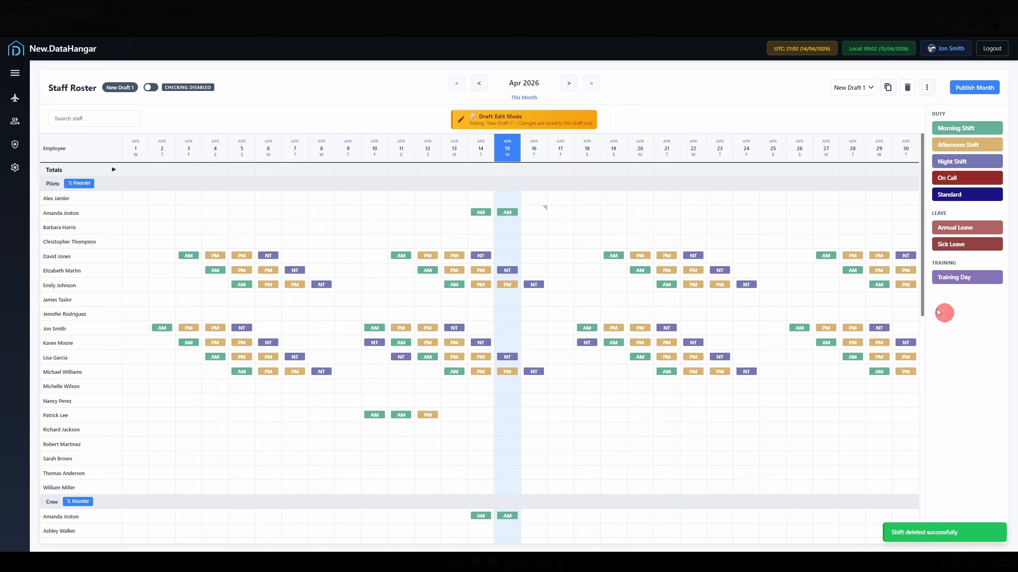
Save the note "Enter note here" on the second listed pilot's 15 April entry, and reopen the note to review it
left_click(517, 207)
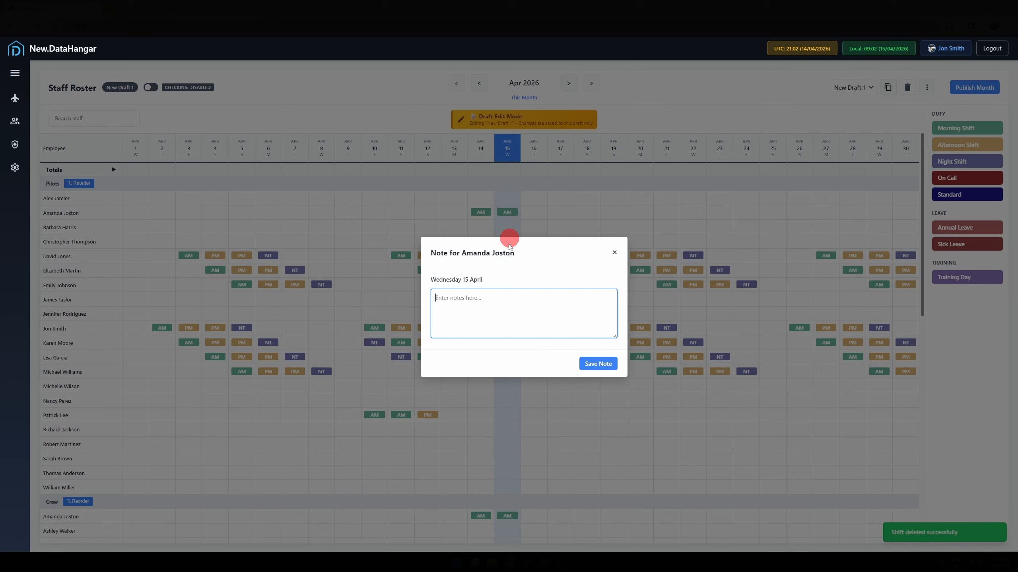
type("E")
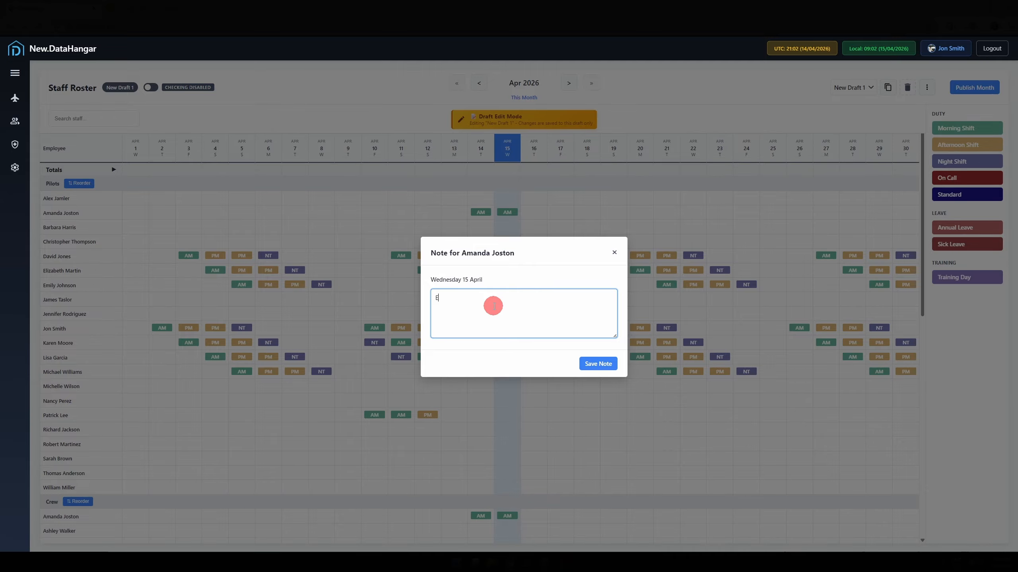
type("nter note here")
left_click(597, 364)
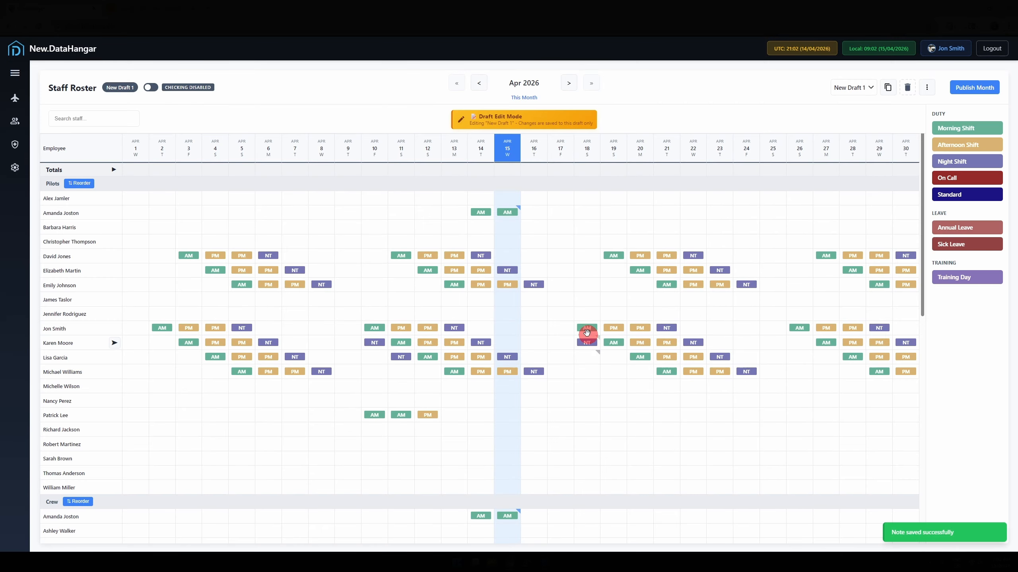
left_click(518, 207)
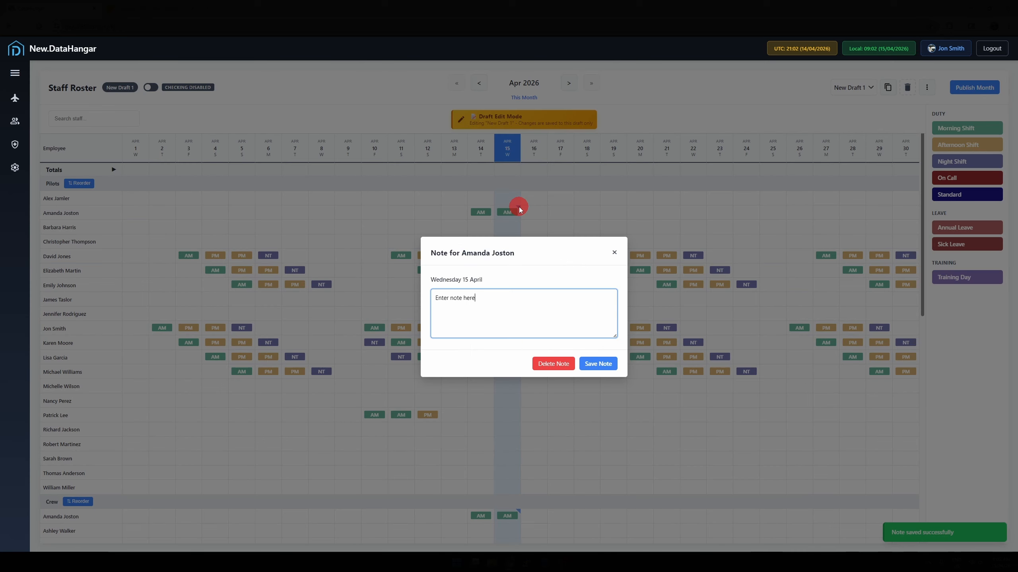
left_click(614, 253)
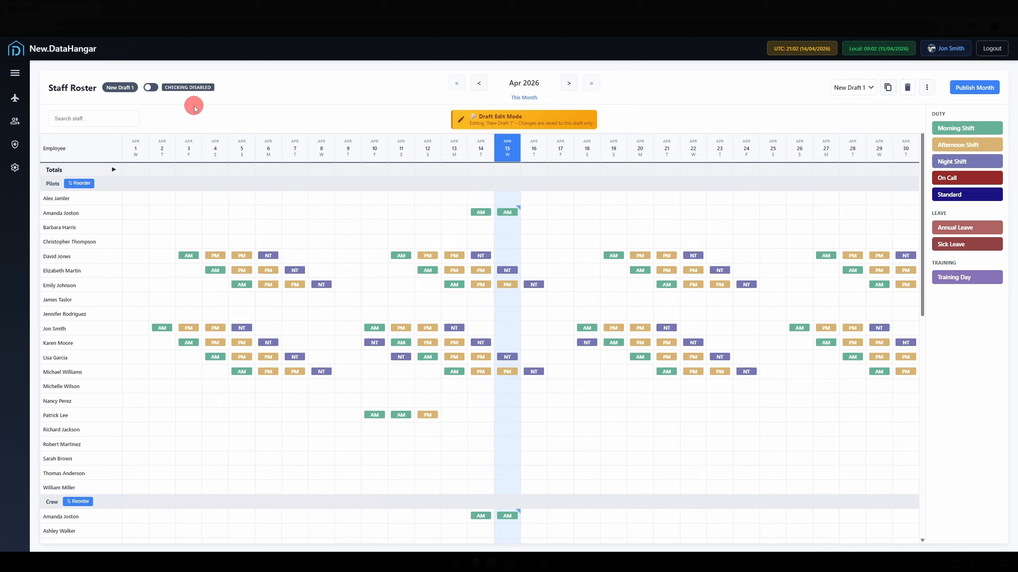
Copy the fifth listed pilot's 19 to 22 April shifts to the same dates for the second listed pilot, and clear the copy selection
left_click(612, 257)
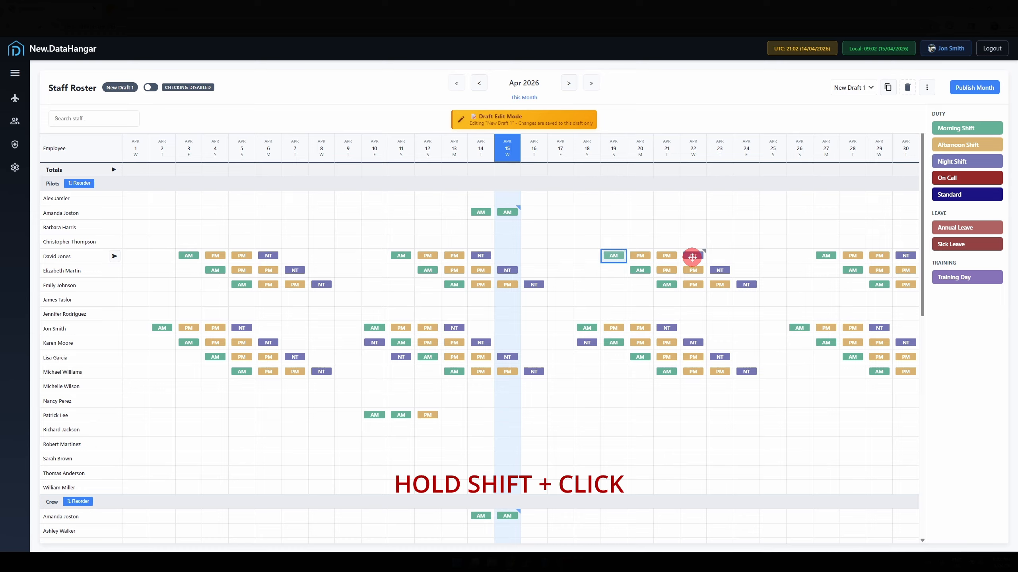
left_click(692, 256, "shift")
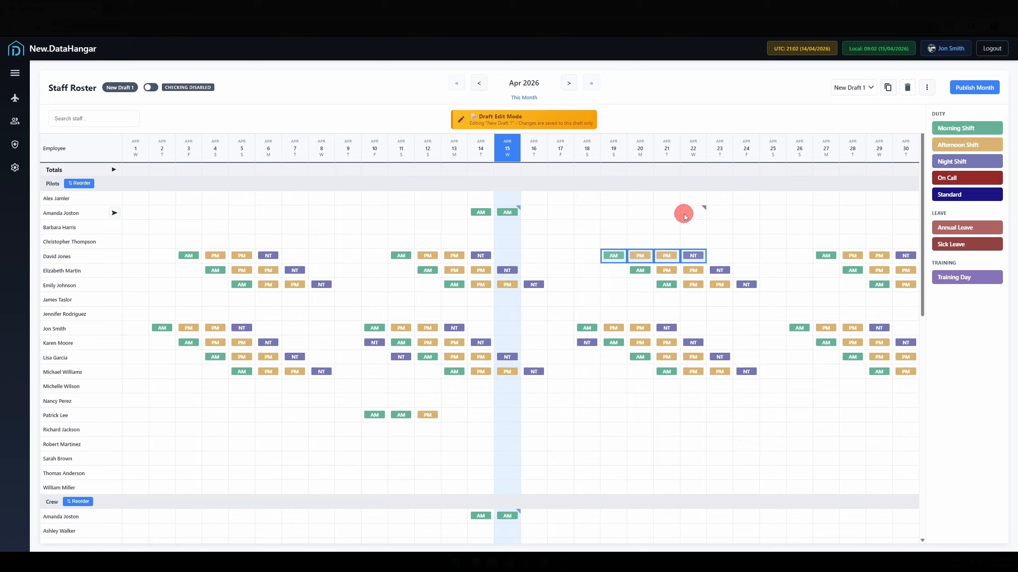
key("ctrl+c")
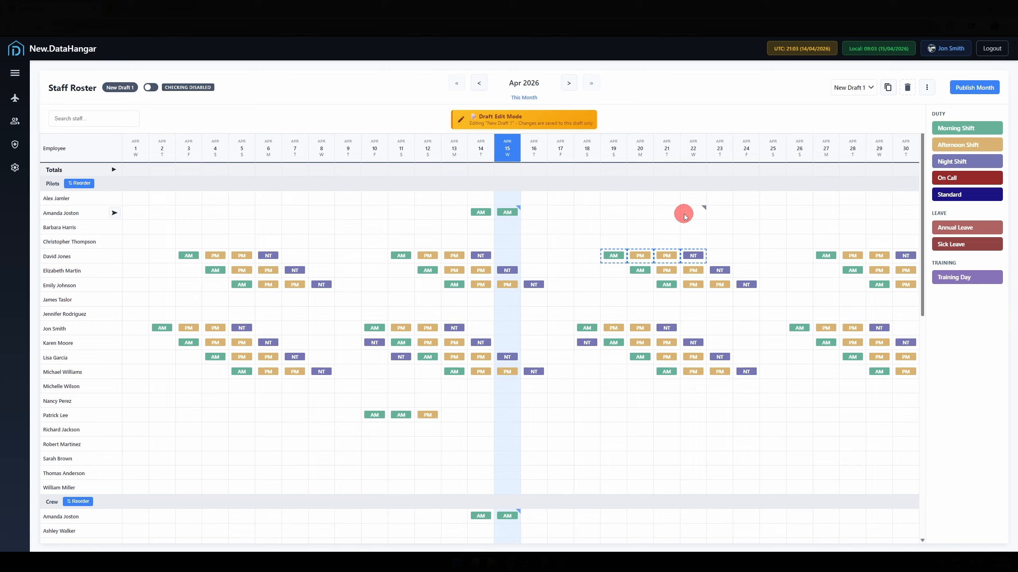
key("ctrl+x")
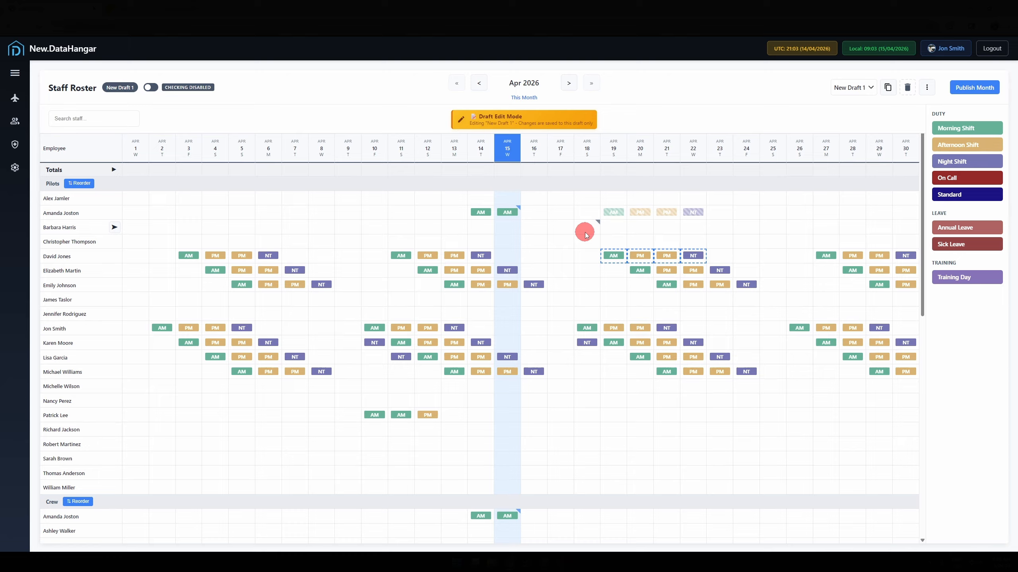
key("ctrl+v")
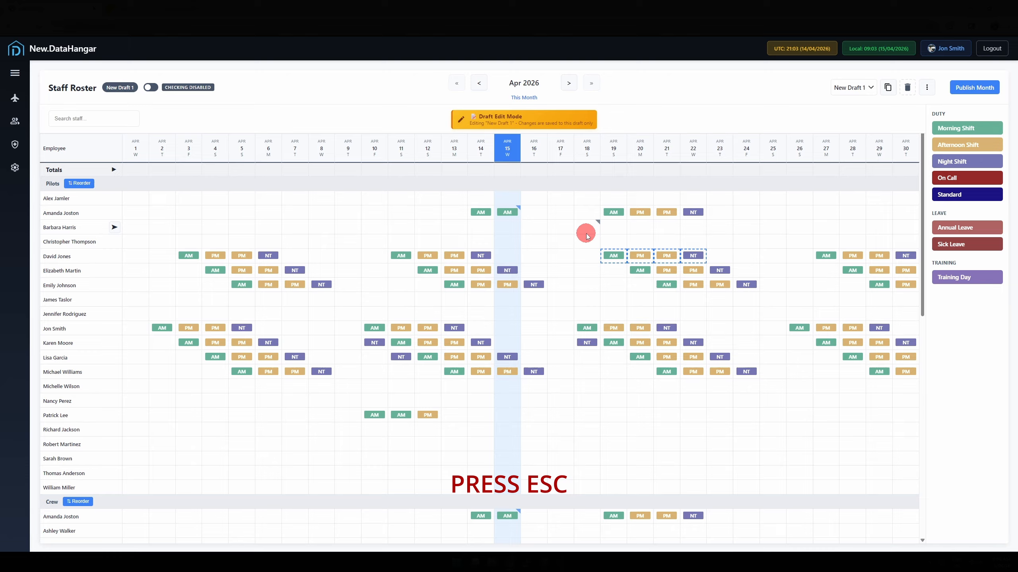
key("Escape")
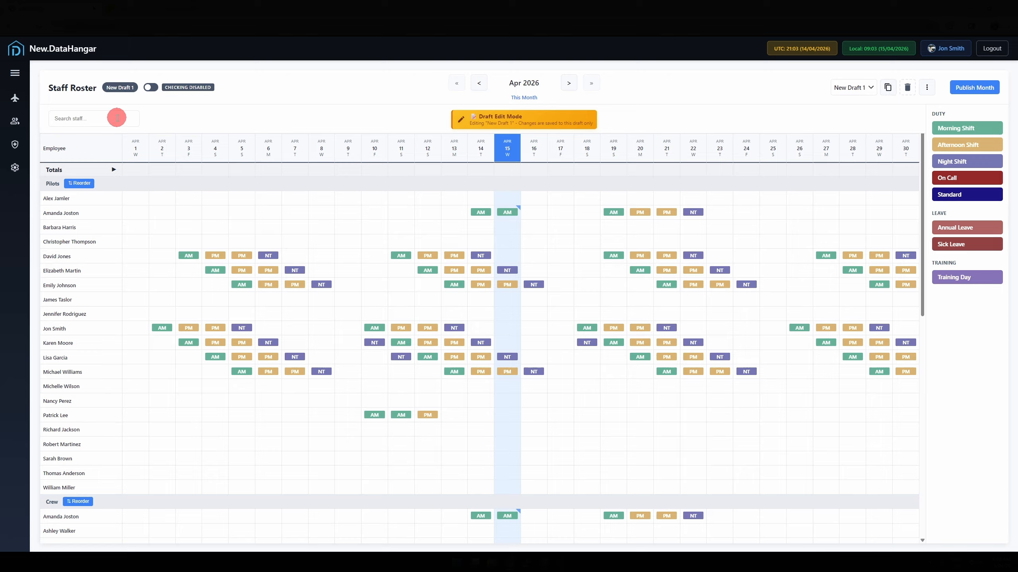
Search the staff list by surname, and clear the search
left_click(116, 118)
type("smith")
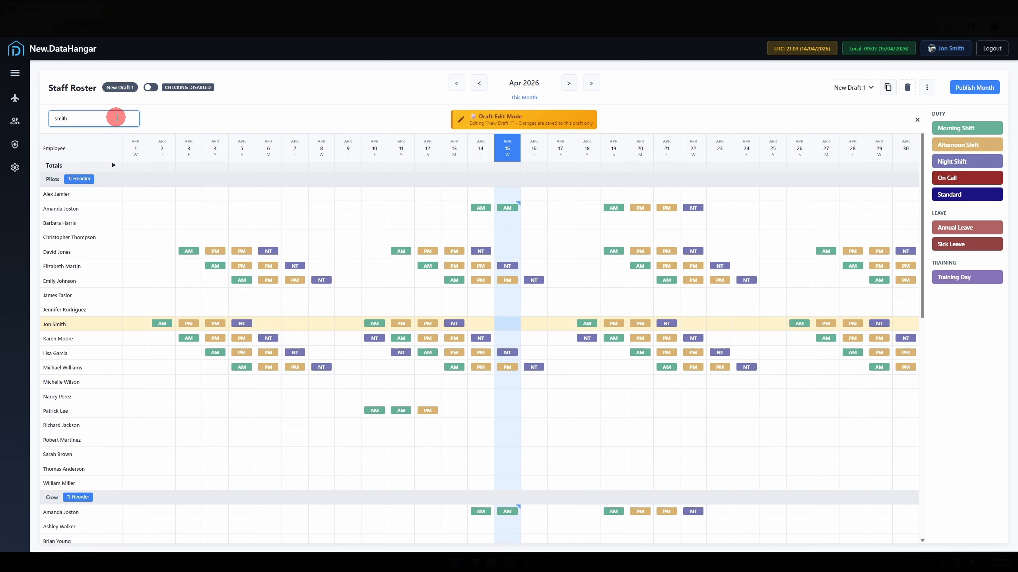
double_click(117, 117)
key("BackSpace")
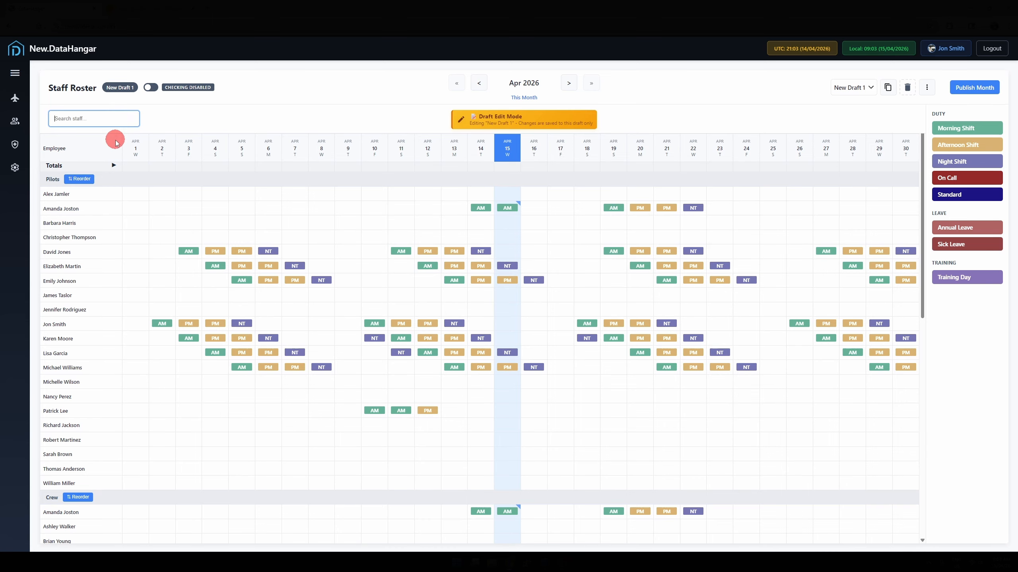
Expand the daily shift totals for April 2026 to examine them, and collapse them again
left_click(114, 165)
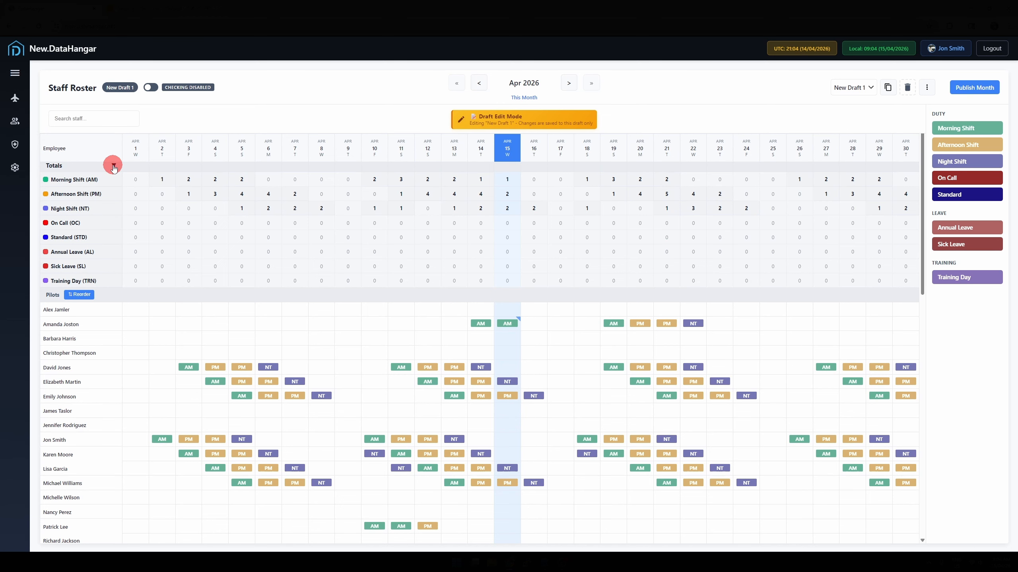
left_click(114, 166)
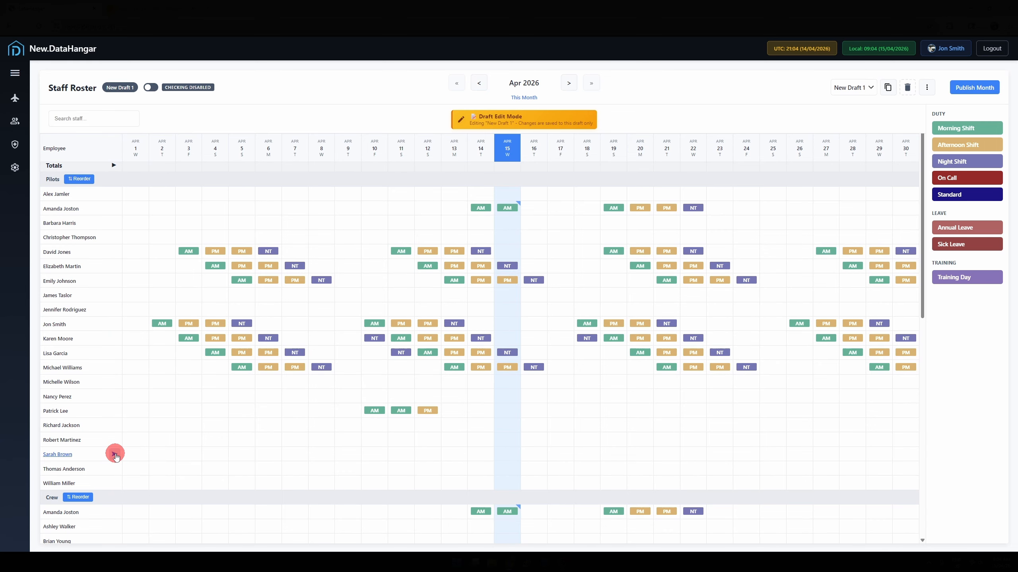
Apply the repeating shift pattern AM, AM, PM, NT from 01/04/2026 with 4 days off between patterns to the third-from-last pilot
left_click(114, 455)
left_click(114, 454)
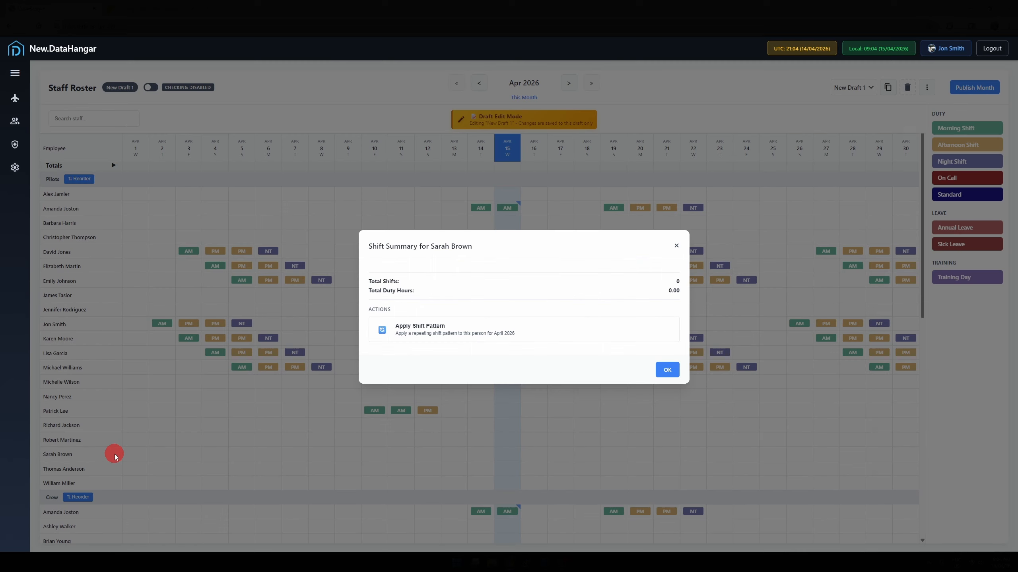
left_click(472, 334)
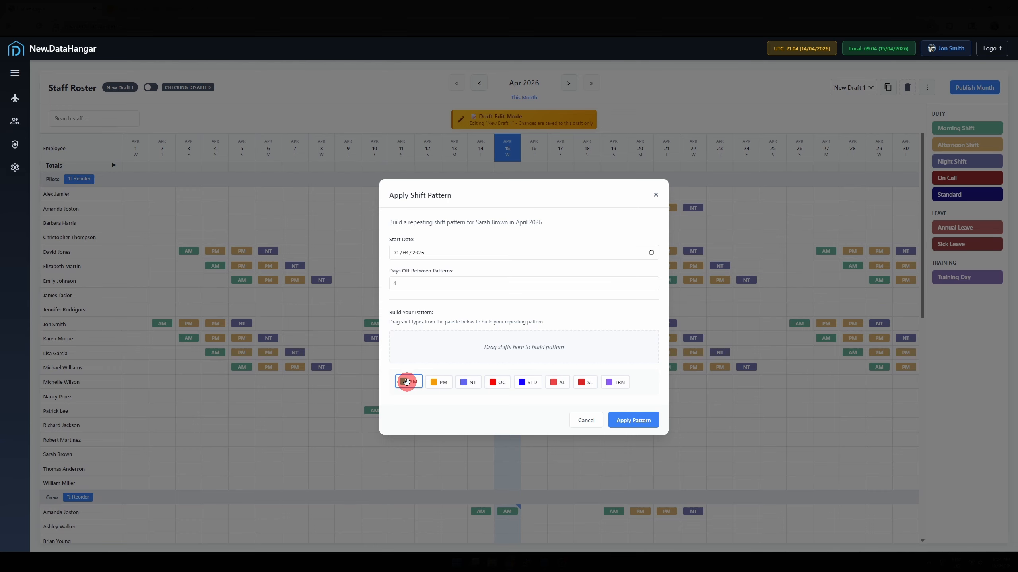
left_click_drag(408, 383, 452, 349)
left_click_drag(435, 383, 523, 347)
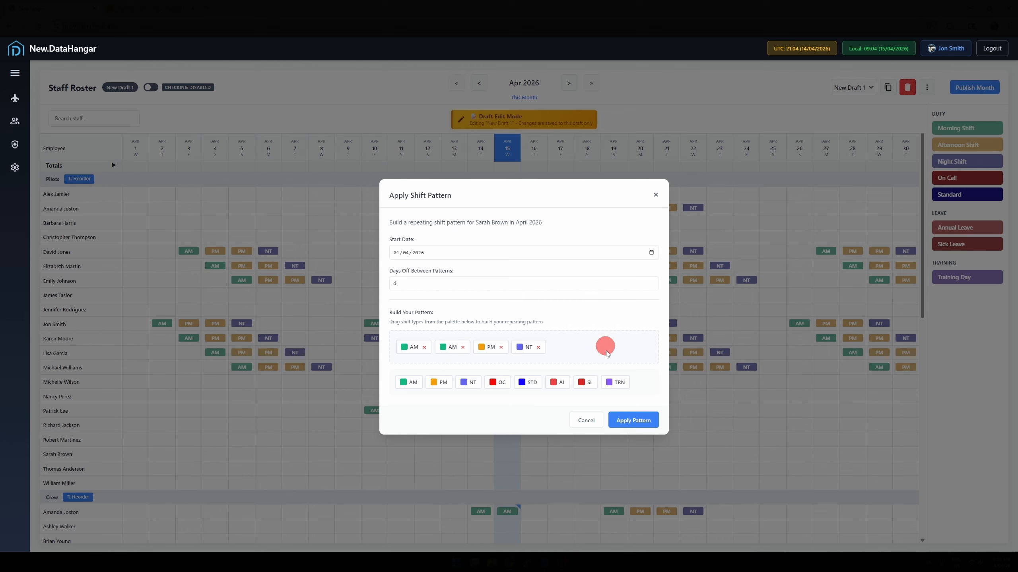
left_click(626, 421)
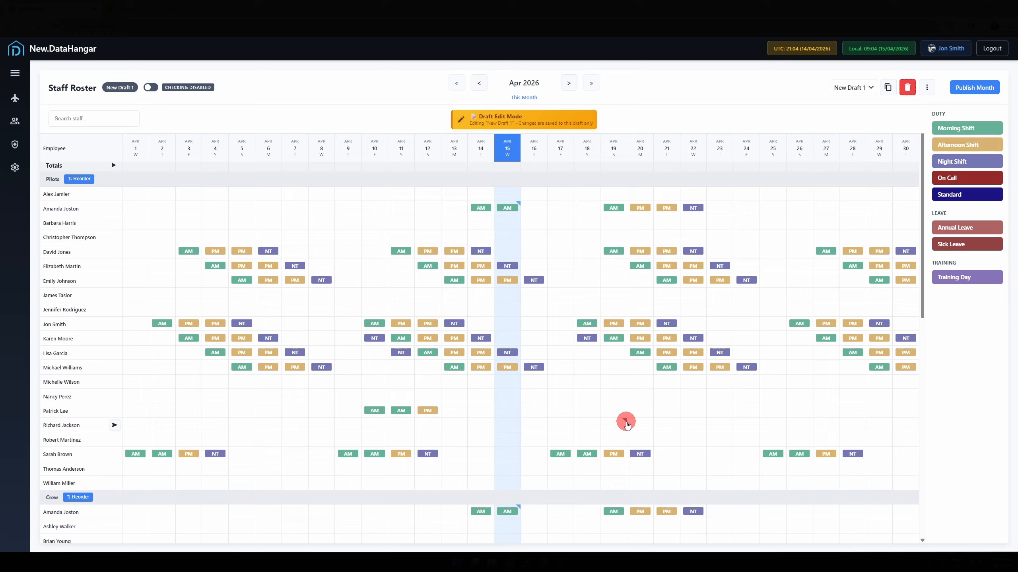
Enable rule checking, read the violation details for the flagged 12 April Morning Shift, and disable checking again
left_click(152, 88)
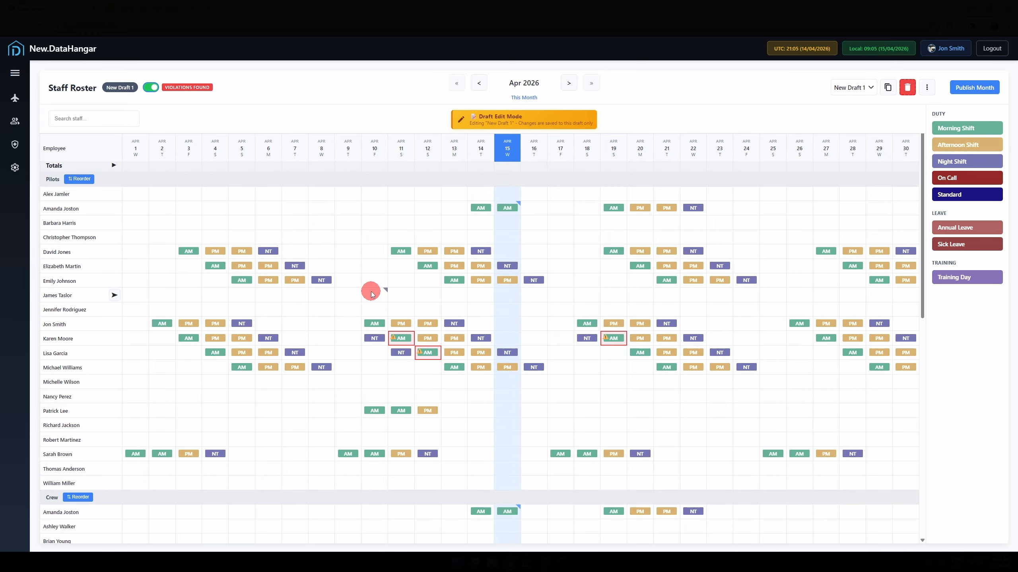
left_click(418, 352)
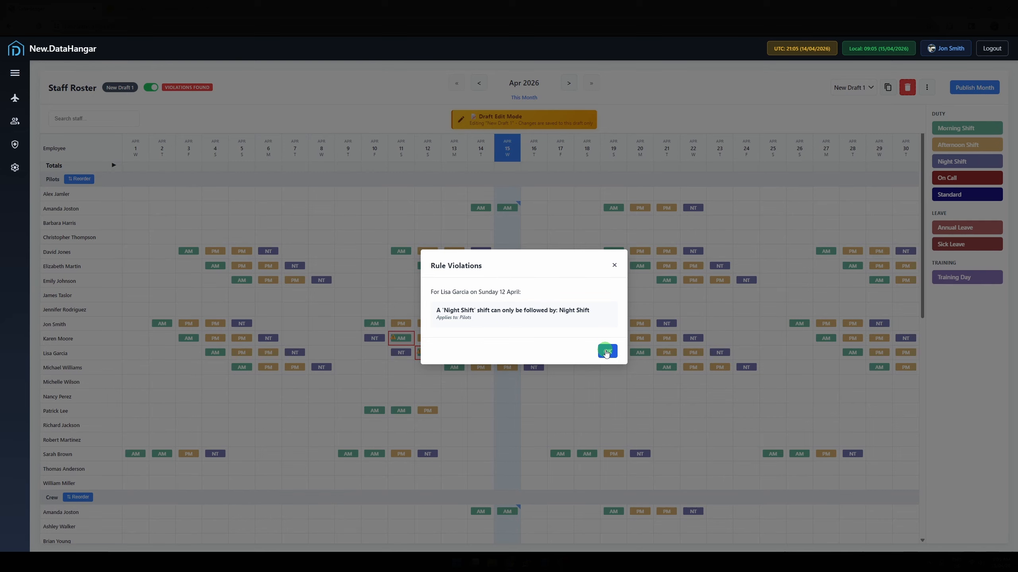
left_click(606, 351)
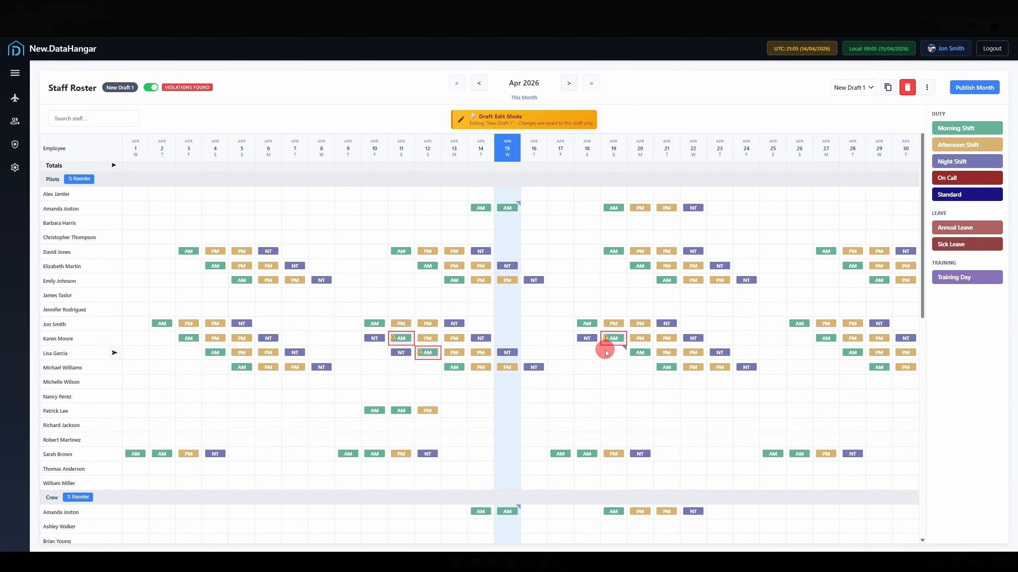
left_click(152, 88)
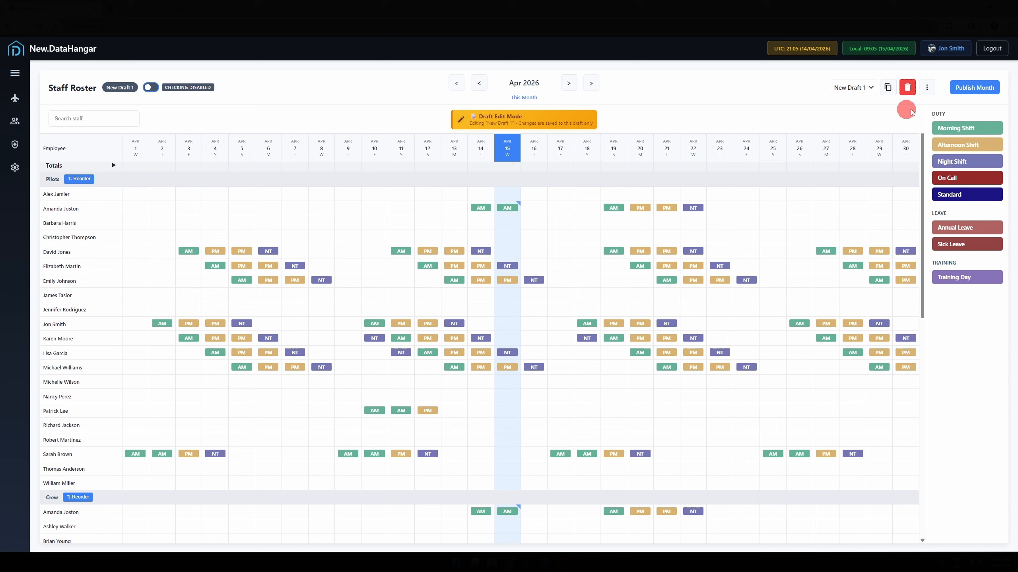
Review the options for copying the live April 2026 roster into New Draft 1, and close them without copying
left_click(927, 89)
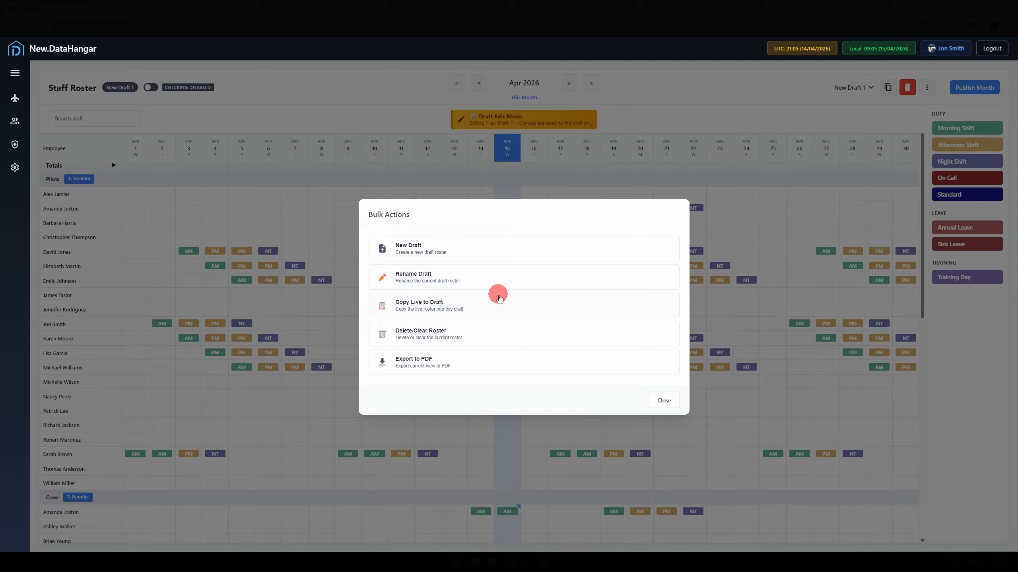
left_click(504, 309)
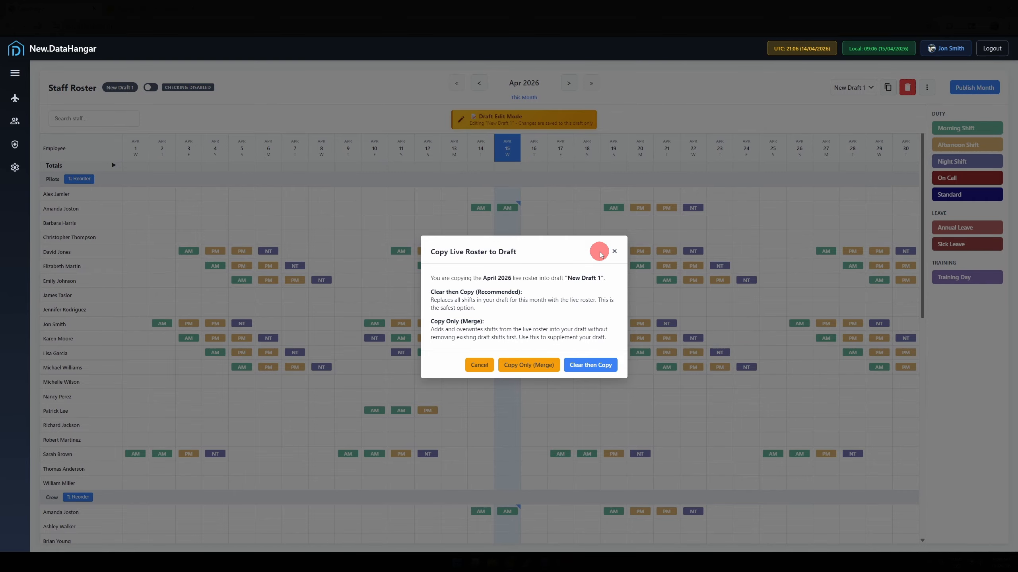
left_click(614, 251)
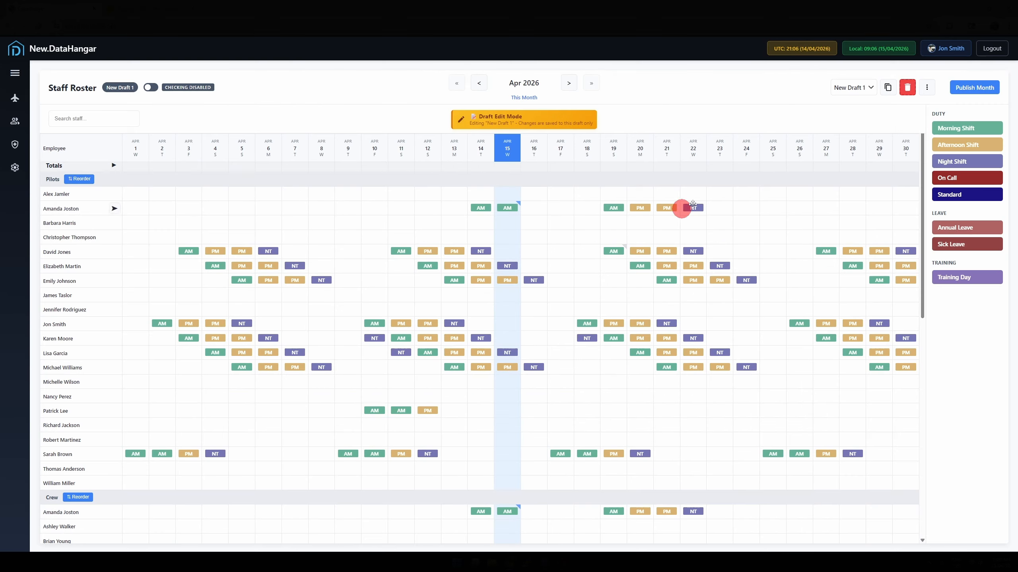
Review the options for deleting or clearing New Draft 1, and close them without changing the draft
left_click(923, 99)
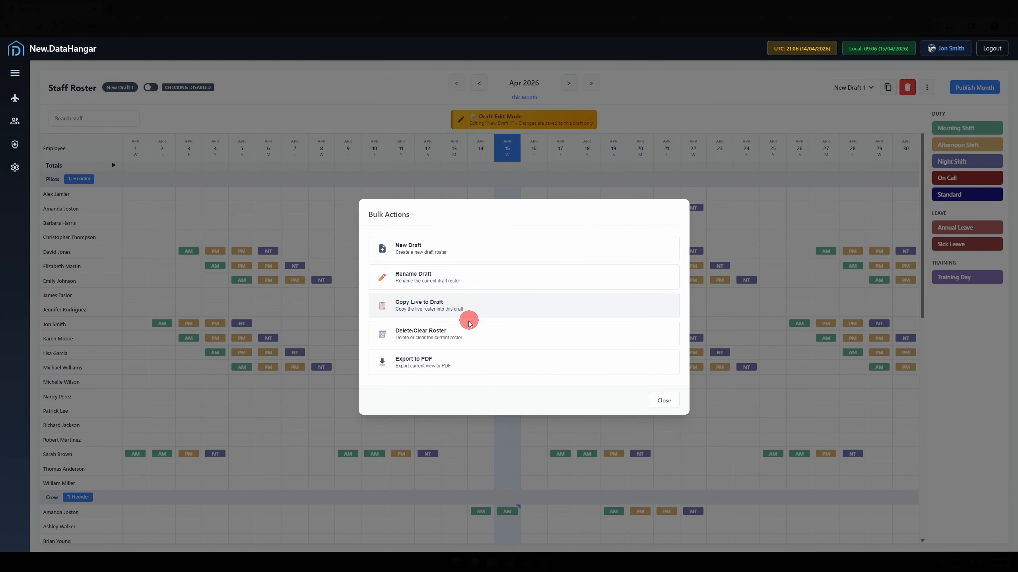
left_click(473, 338)
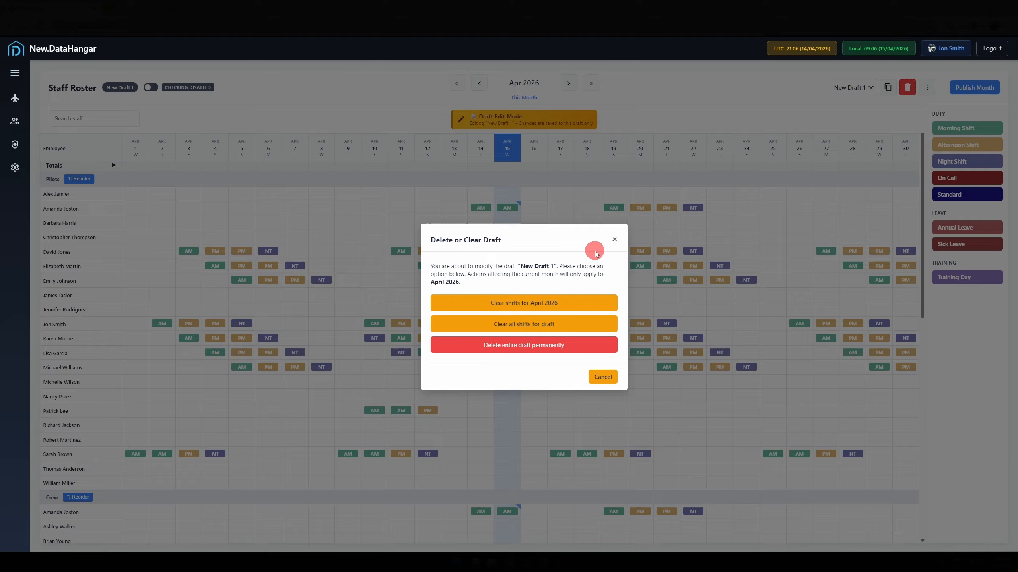
left_click(613, 240)
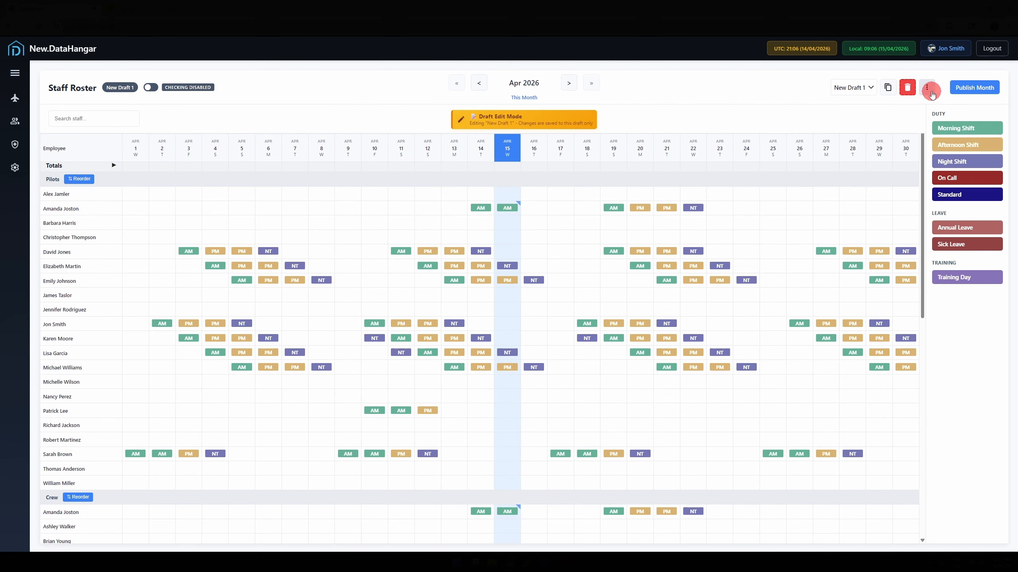
Export the April 2026 view of New Draft 1 to PDF, look through the exported file, and return to the Staff Roster
left_click(928, 89)
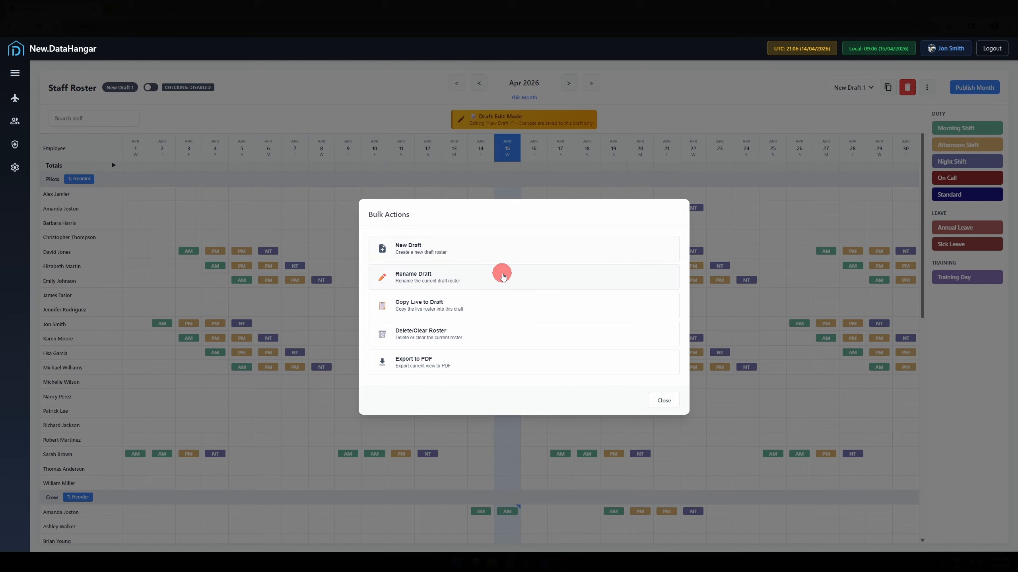
left_click(450, 365)
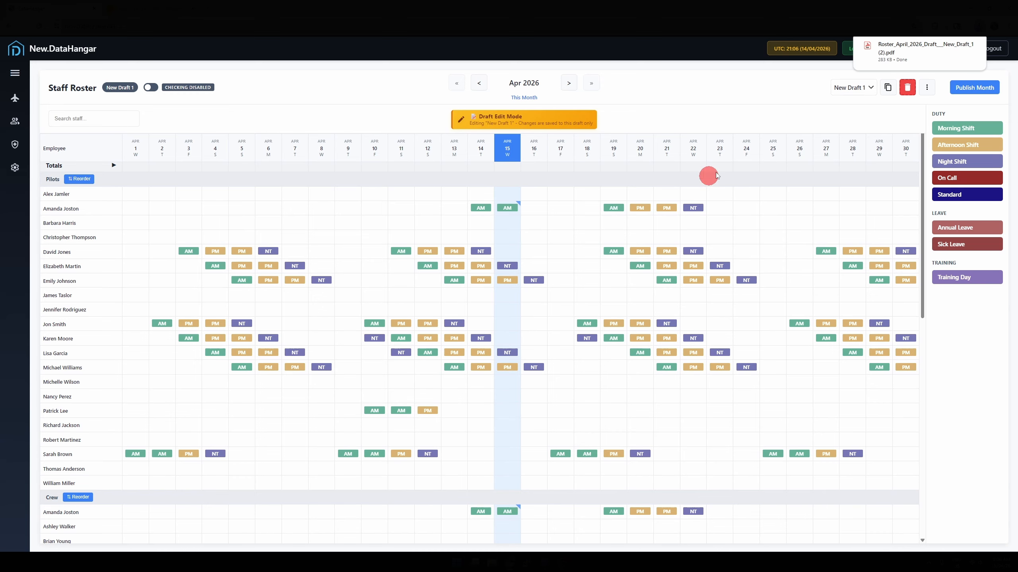
left_click(898, 56)
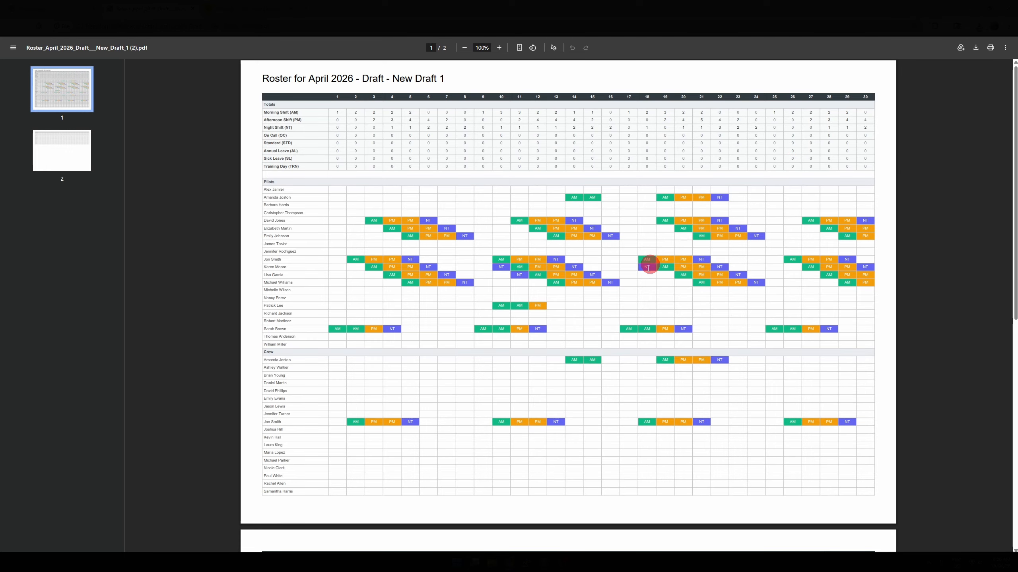
scroll(596, 289, "down", 6)
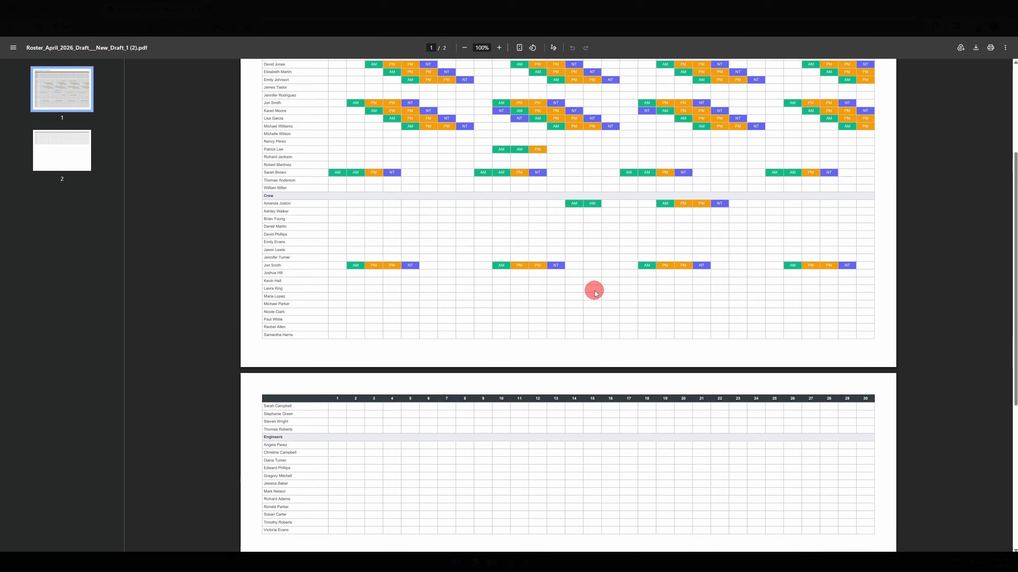
scroll(593, 290, "up", 6)
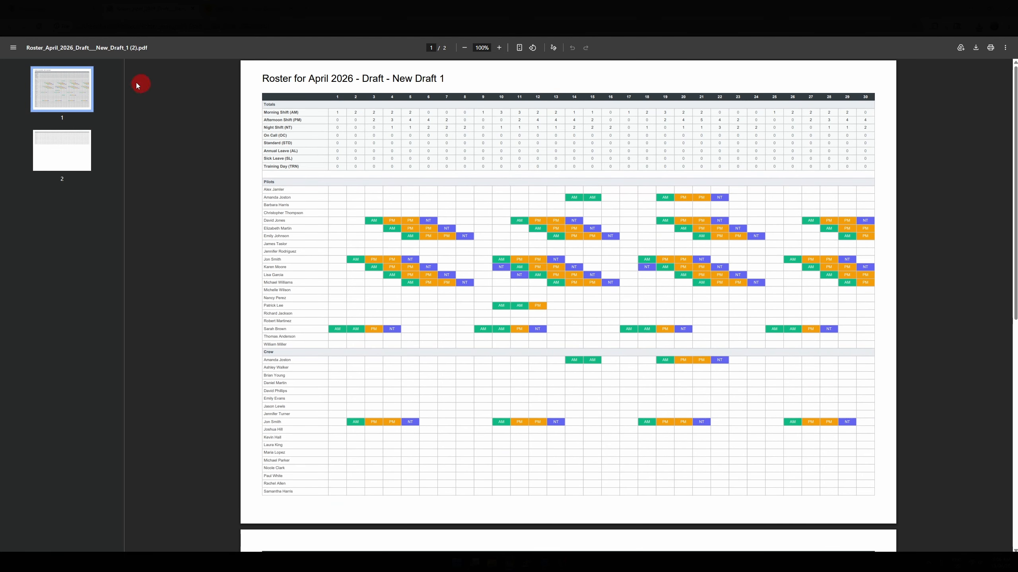
left_click(192, 8)
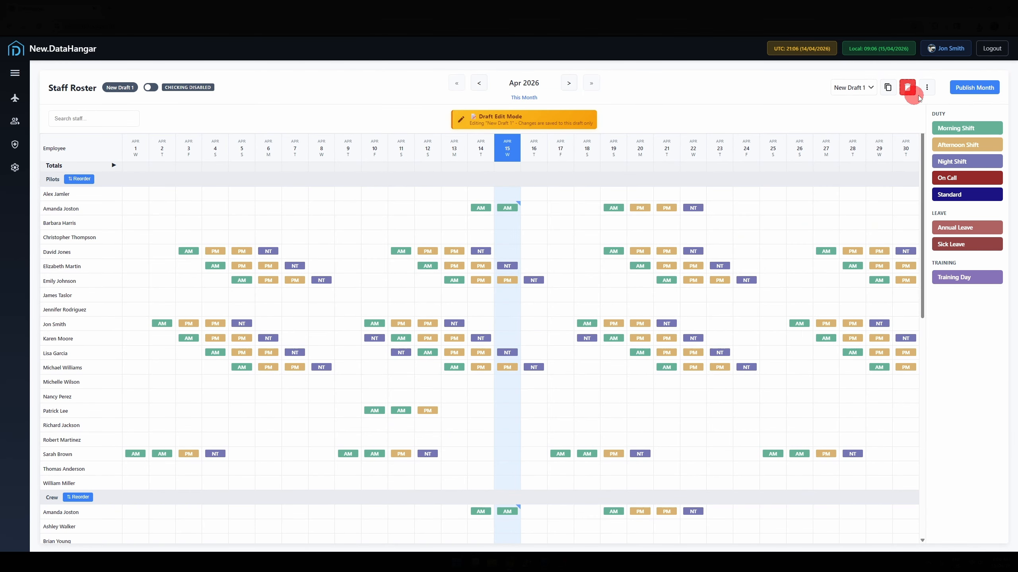
Publish New Draft 1 for April 2026 to the live roster with the Clear then Publish option
left_click(970, 88)
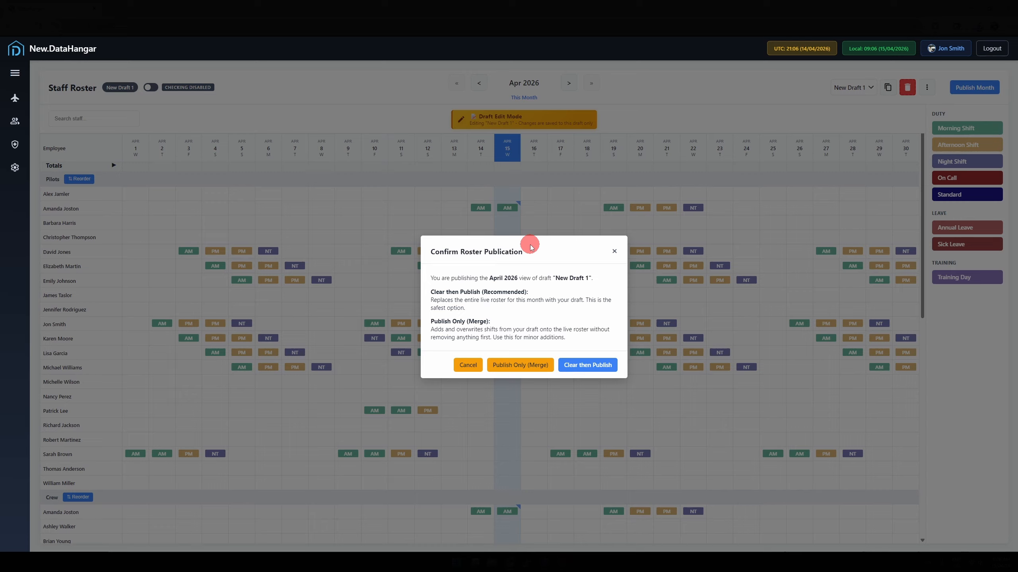
left_click(583, 365)
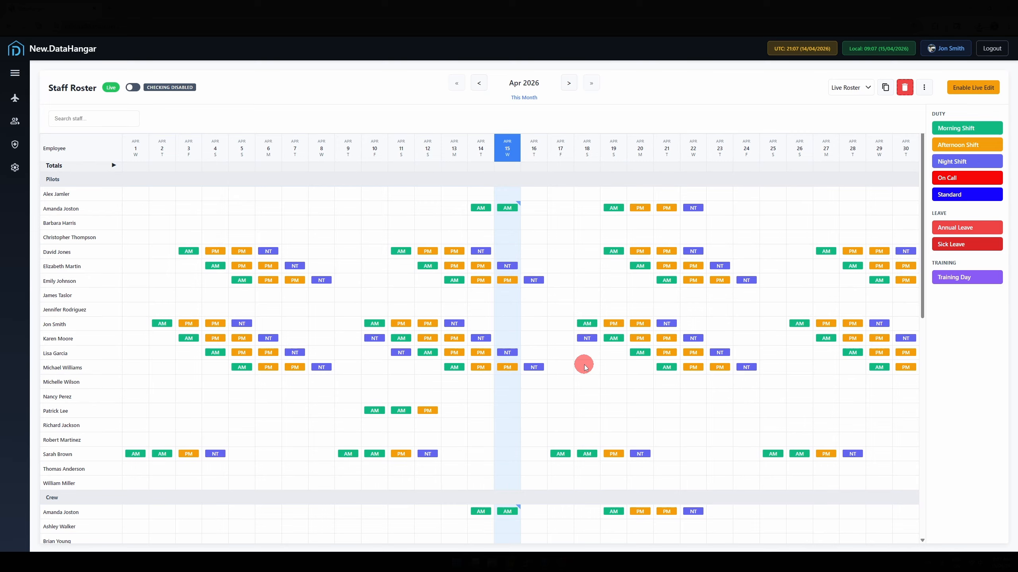
View the live roster across April/May 2026, and move back to the March/April 2026 span
left_click(593, 84)
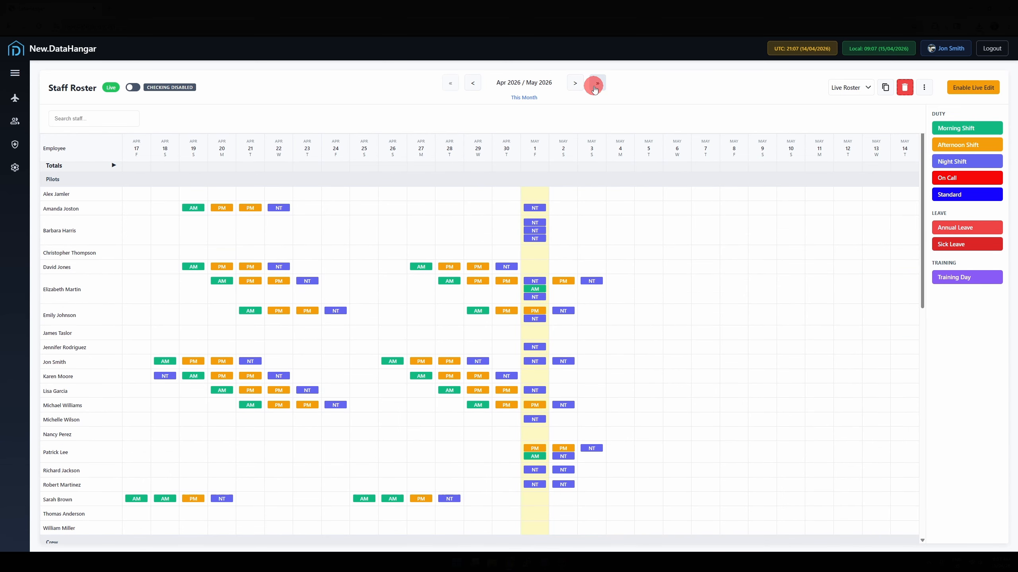
left_click(451, 84)
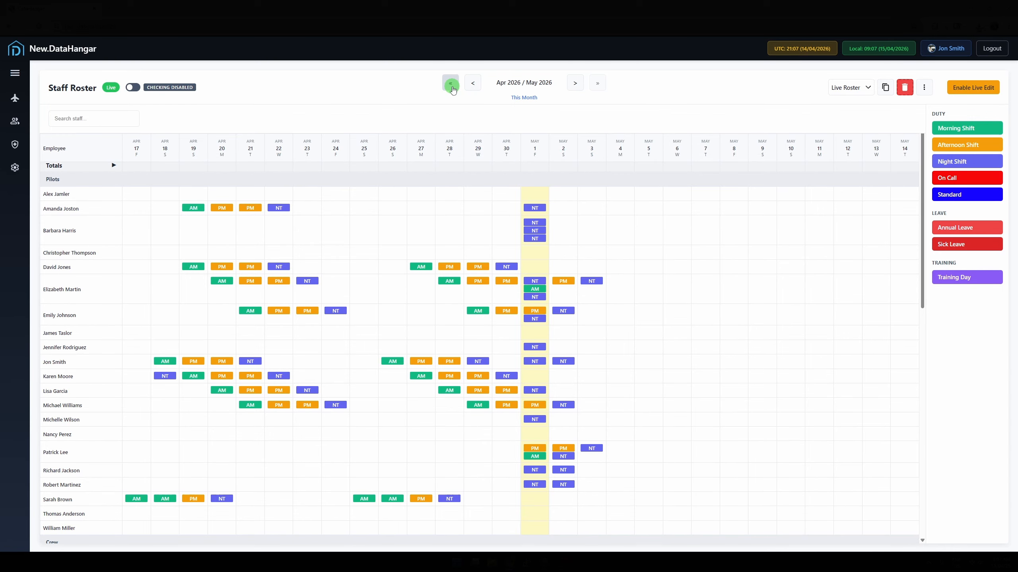
left_click(454, 85)
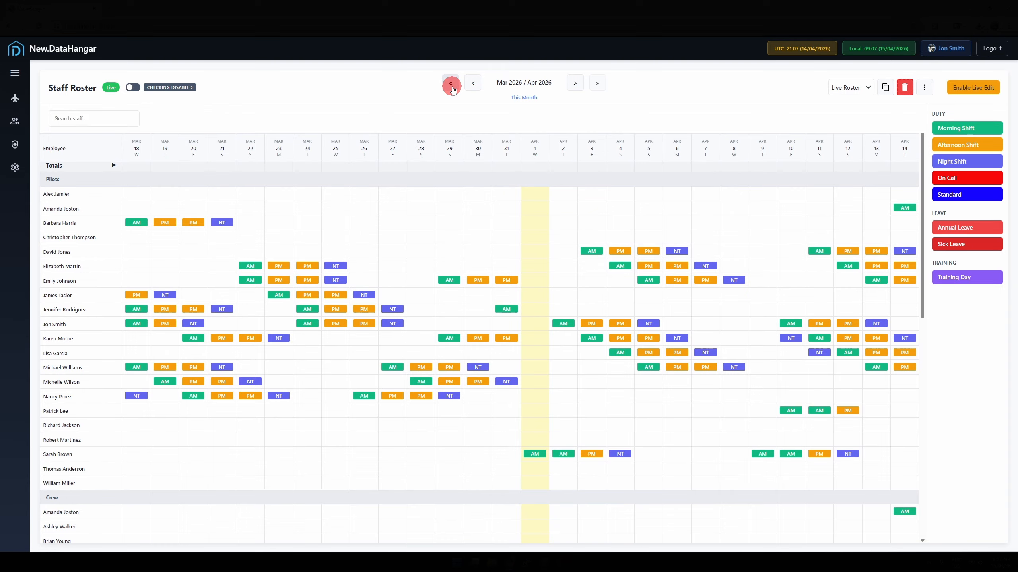
Enable live editing of the roster, confirm the access, and return the view to the current month, April 2026
left_click(972, 87)
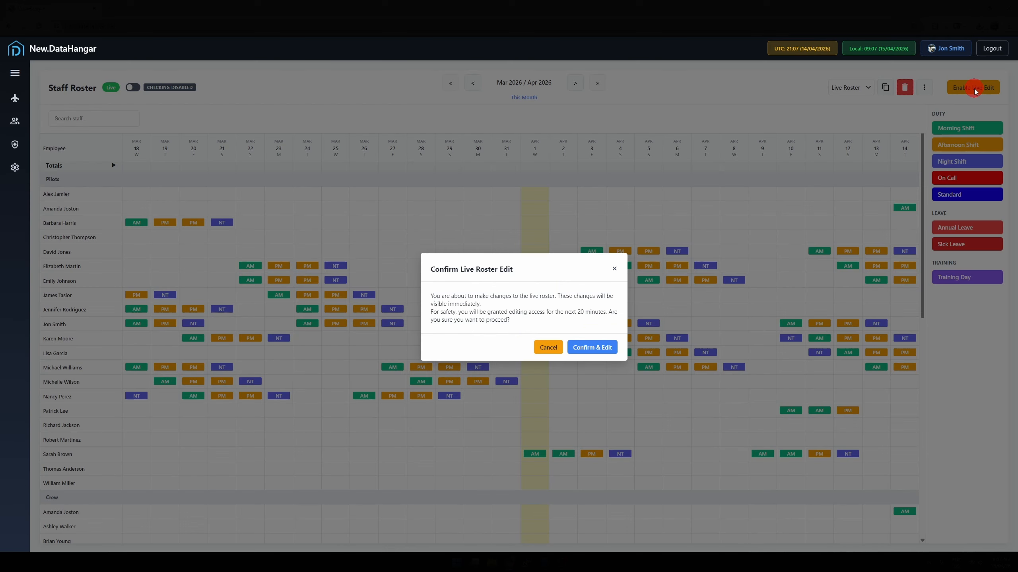
left_click(597, 347)
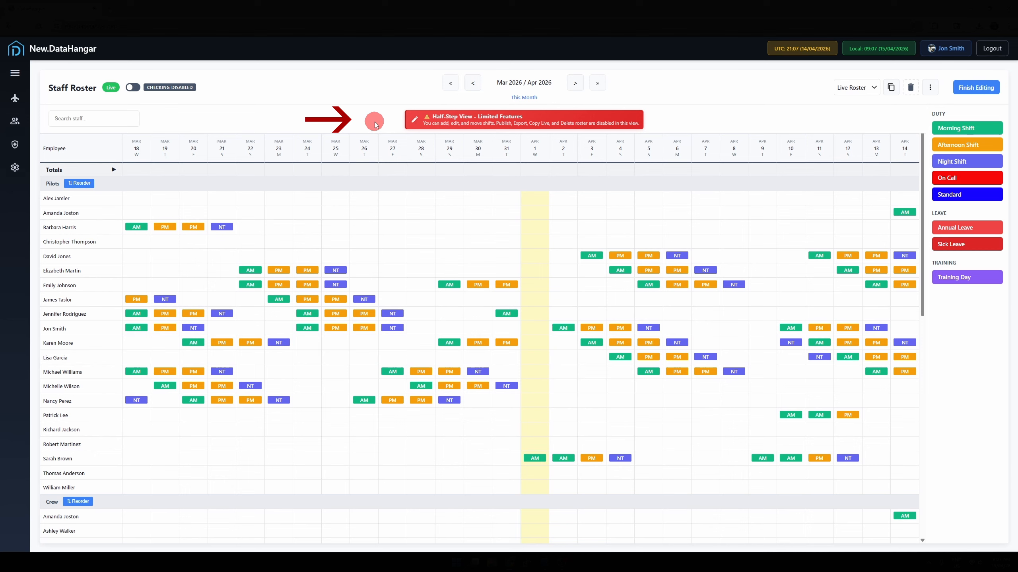
left_click(523, 98)
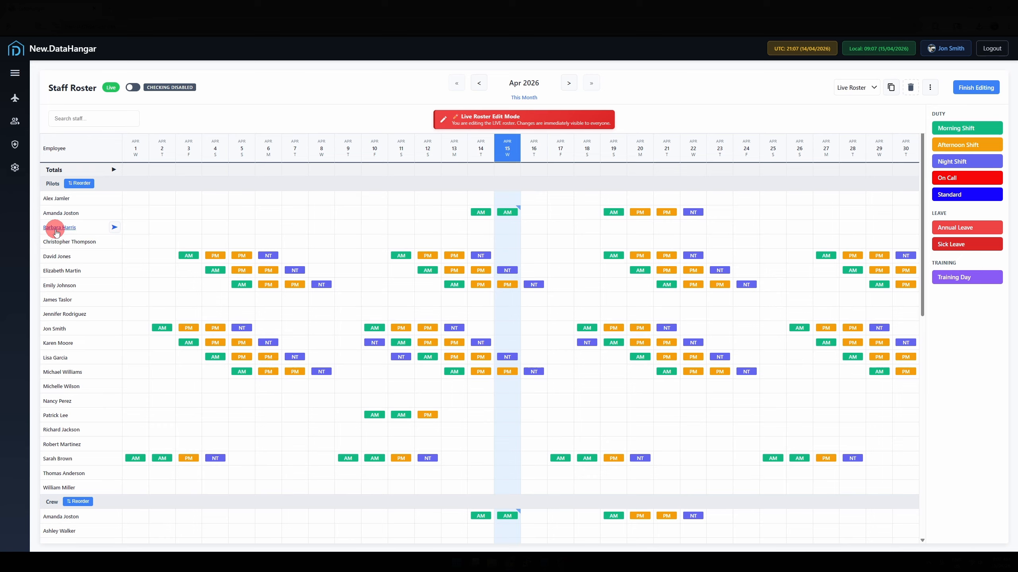
Review the April 2026 shift summary and available actions for the fifth pilot in the list, and close it
left_click(56, 256)
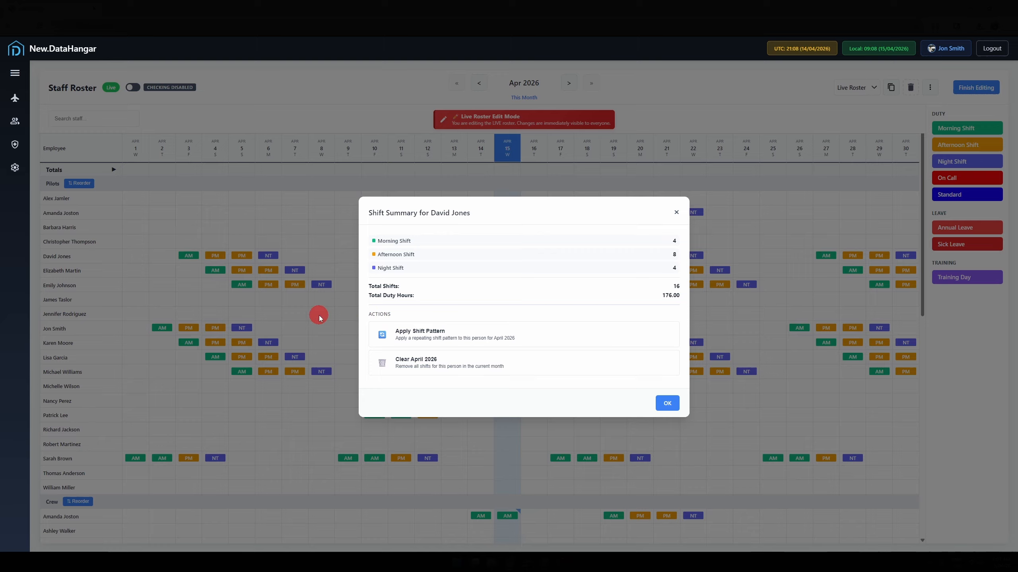
left_click(667, 402)
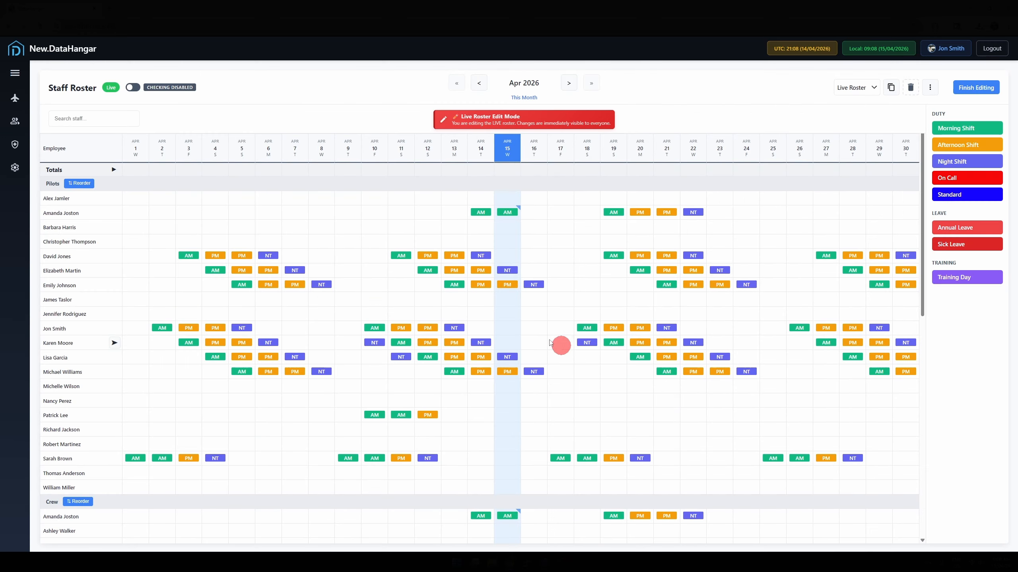
Reorder the Pilots group by moving the fifth pilot to the first row, and save the order
left_click(80, 183)
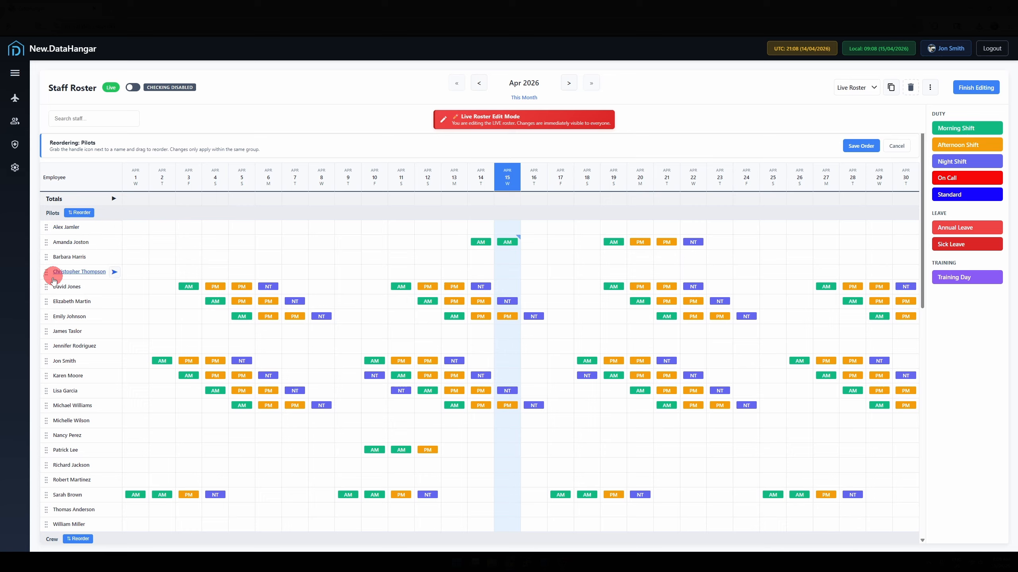
left_click_drag(46, 287, 43, 228)
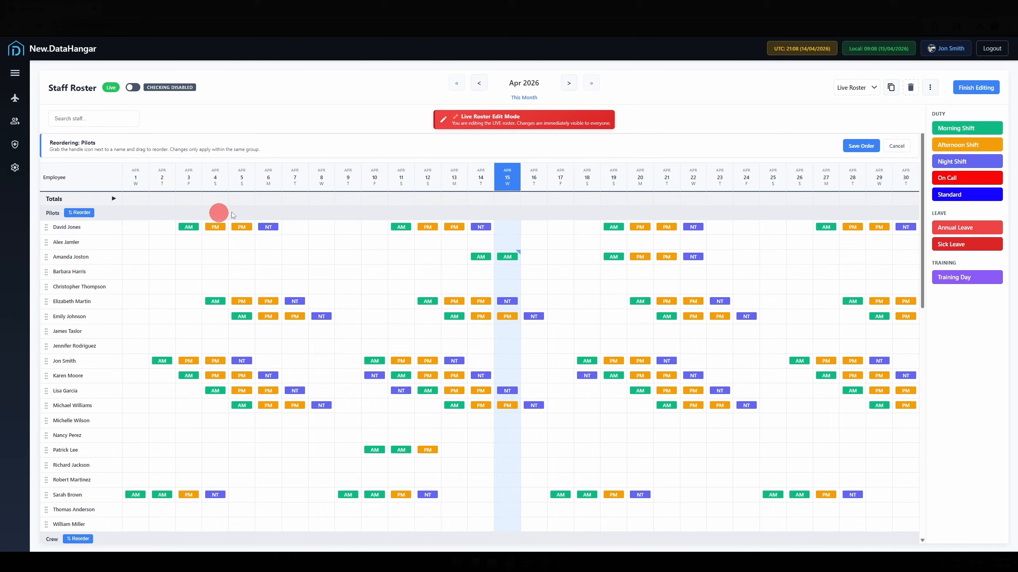
left_click(853, 147)
left_click(854, 147)
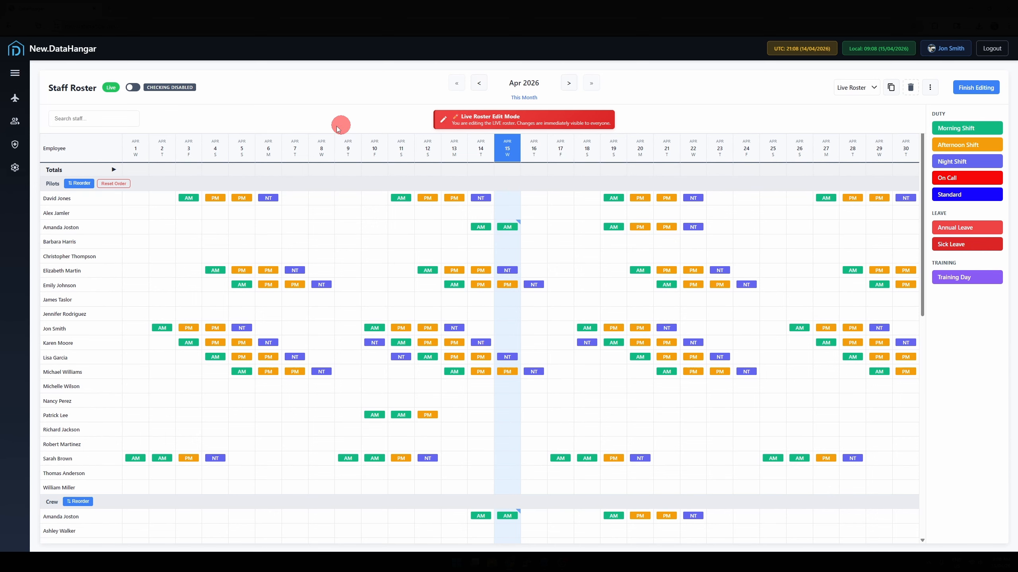
Try to reset the Pilots group's custom order back to alphabetical, and save the order
left_click(79, 183)
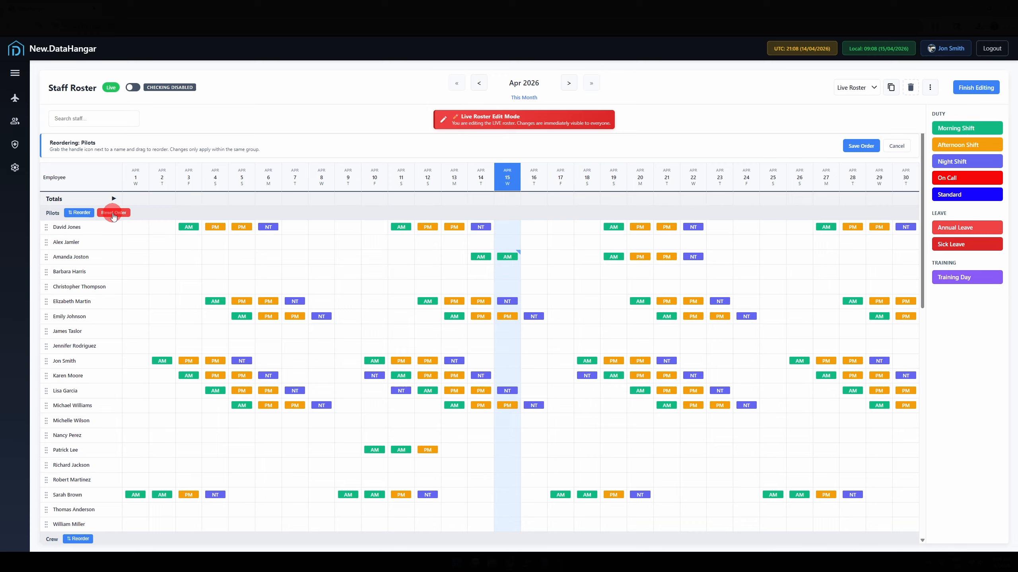
left_click(113, 213)
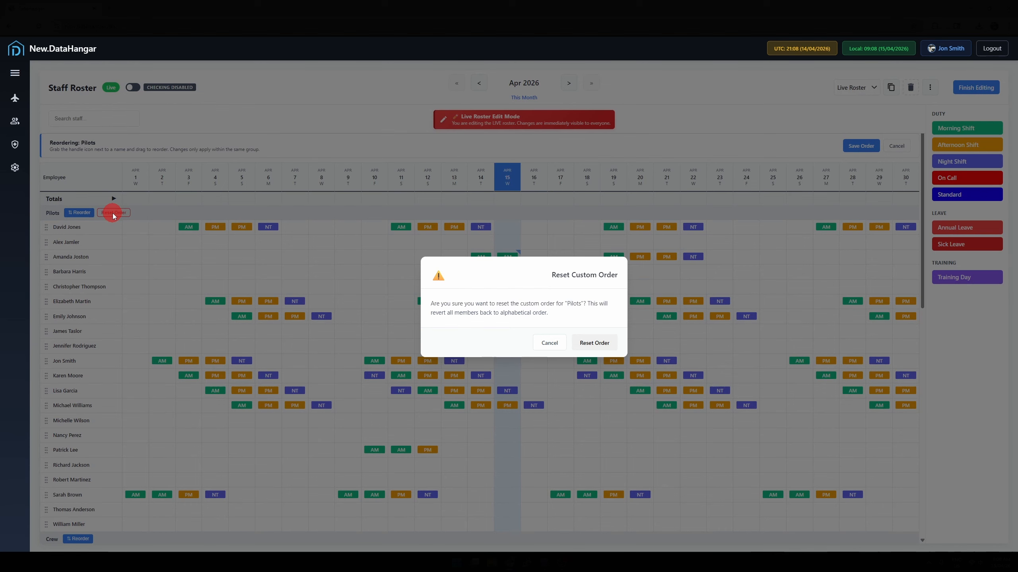
left_click(601, 346)
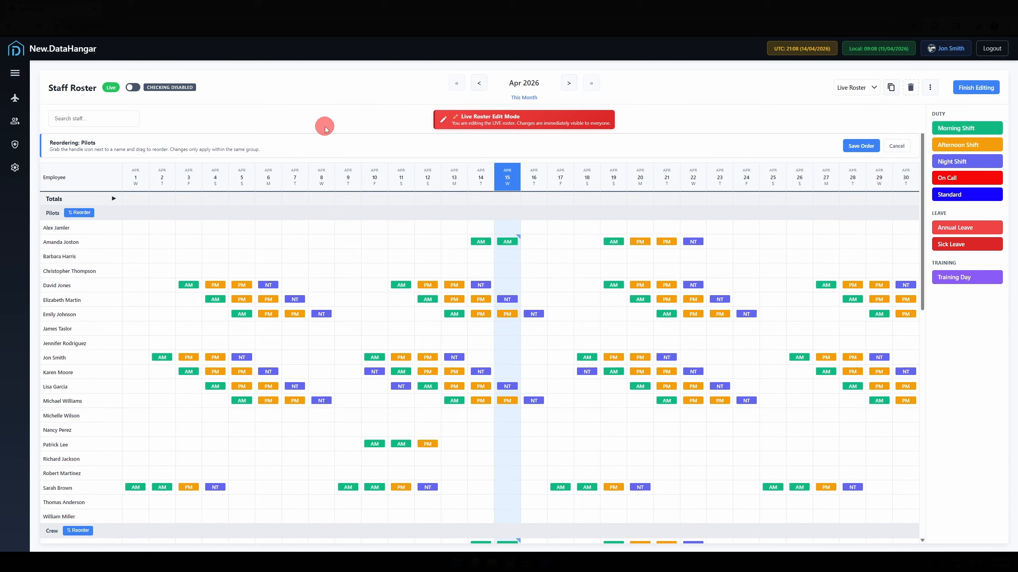
left_click(859, 146)
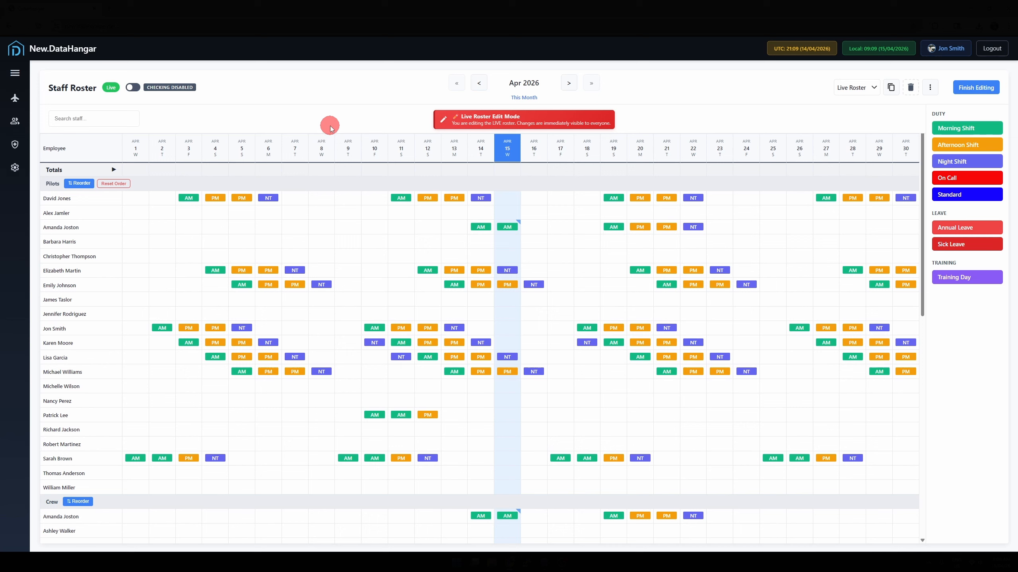
Finish editing the live roster
left_click(971, 92)
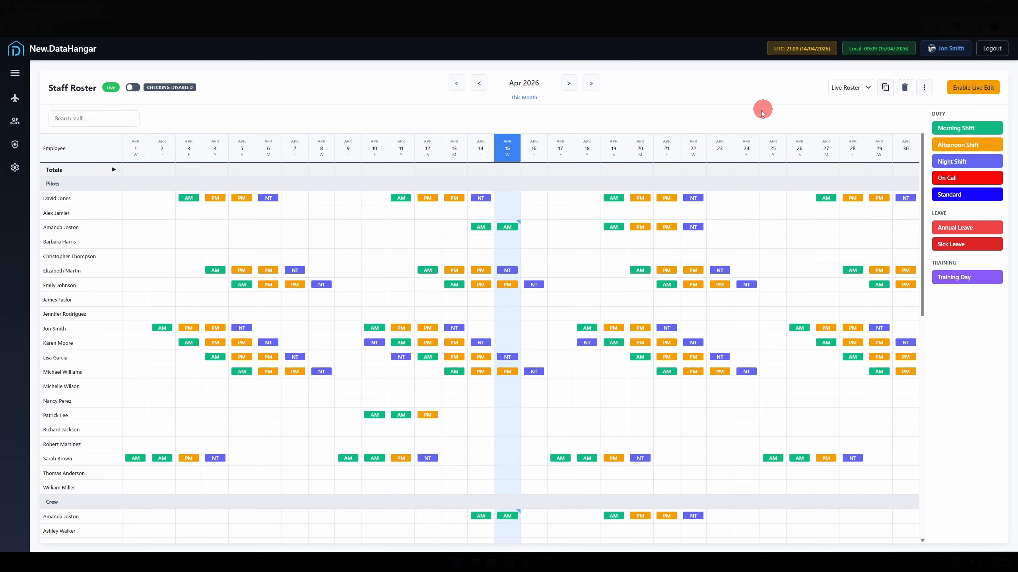